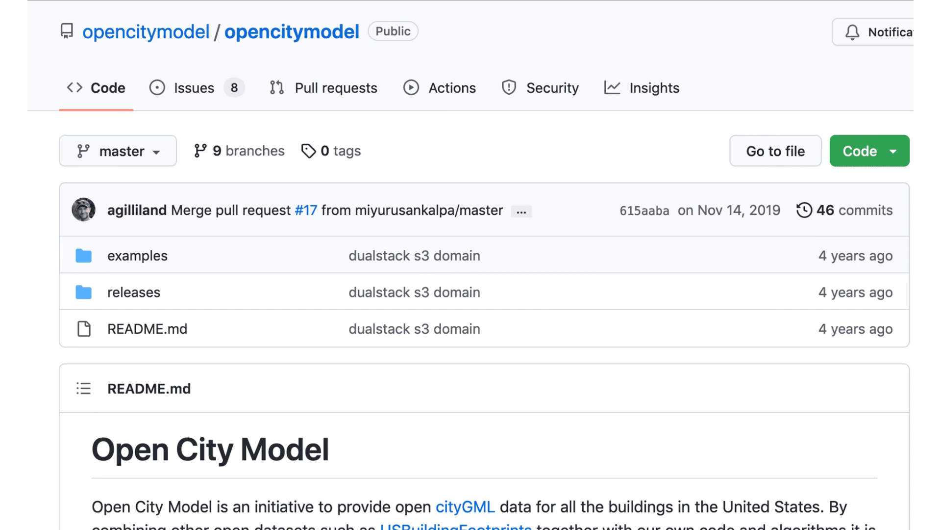
Read through the Open City Model README, covering the data formats, file path pattern and state download table.
{"action": "scroll", "coordinate": [471, 265], "scroll_direction": "down", "scroll_amount": 3}
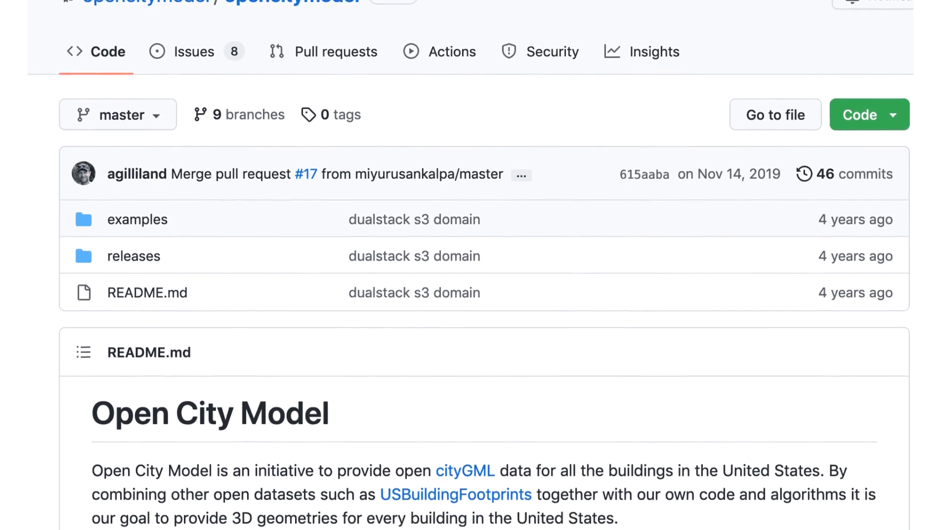
{"action": "scroll", "coordinate": [471, 264], "scroll_direction": "down", "scroll_amount": 5}
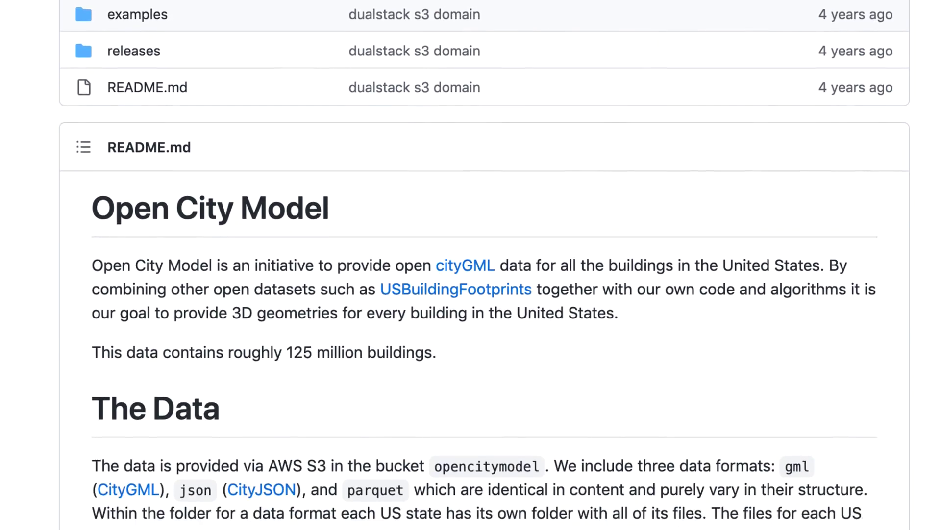
{"action": "scroll", "coordinate": [471, 265], "scroll_direction": "down", "scroll_amount": 6}
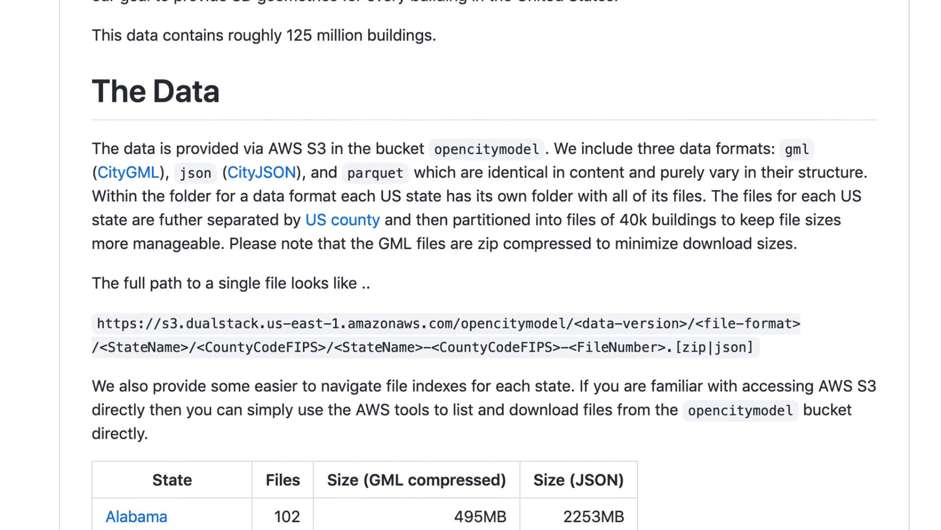
{"action": "scroll", "coordinate": [470, 264], "scroll_direction": "down", "scroll_amount": 3}
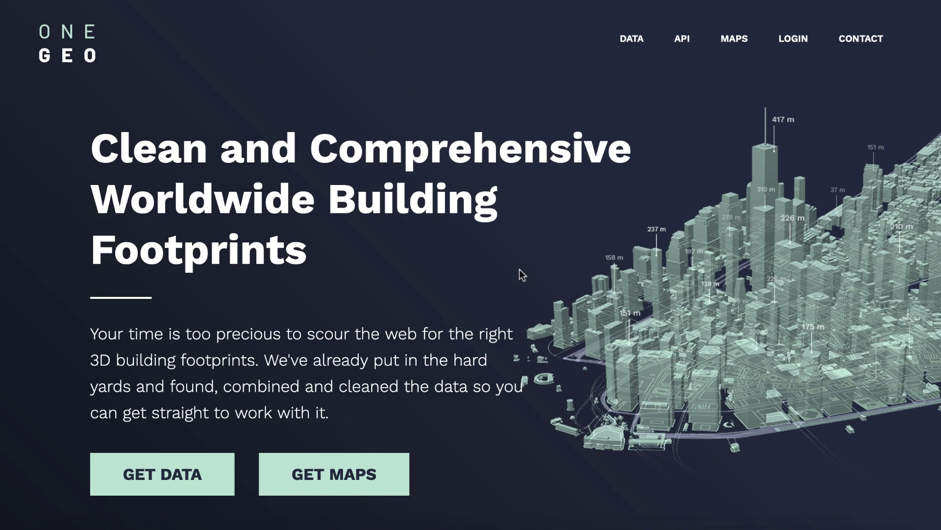
Look over the ONEGEO home page, including its building data statistics and project information.
{"action": "scroll", "coordinate": [514, 267], "scroll_direction": "down", "scroll_amount": 7}
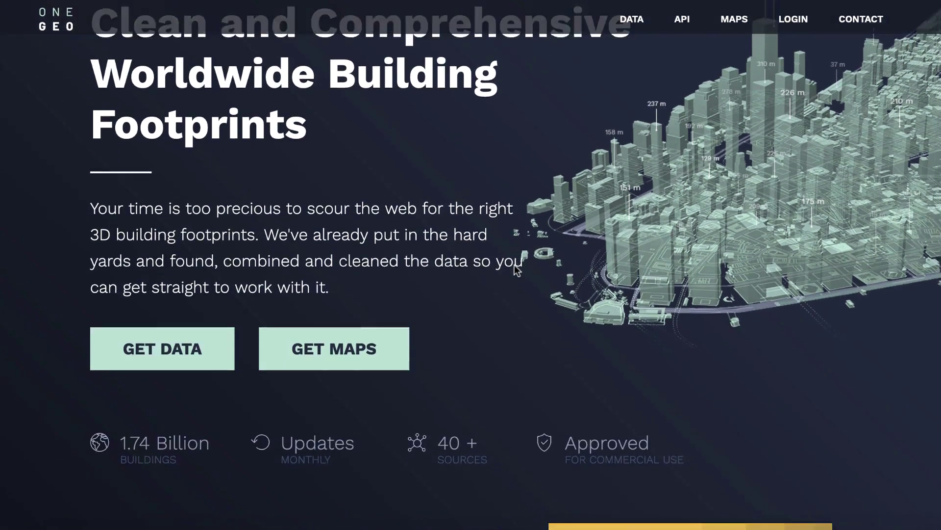
{"action": "scroll", "coordinate": [514, 264], "scroll_direction": "down", "scroll_amount": 1}
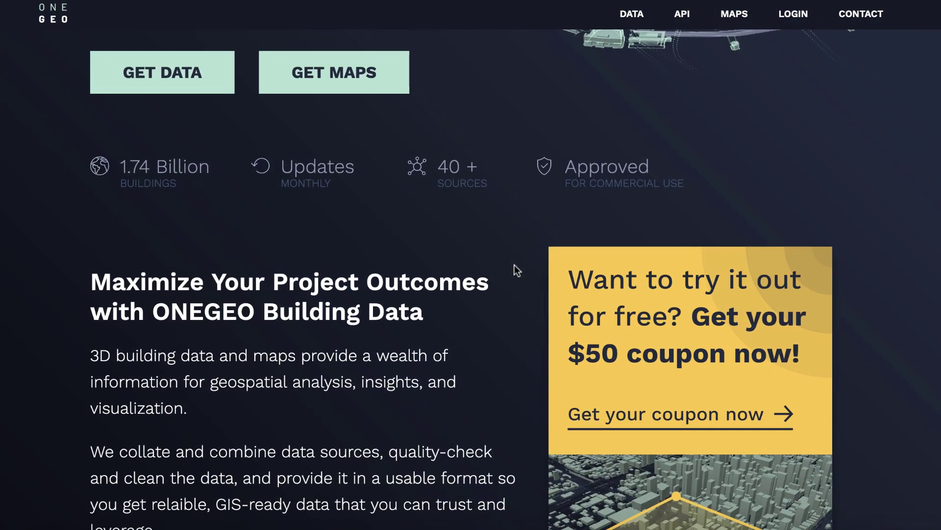
{"action": "scroll", "coordinate": [513, 265], "scroll_direction": "up", "scroll_amount": 3}
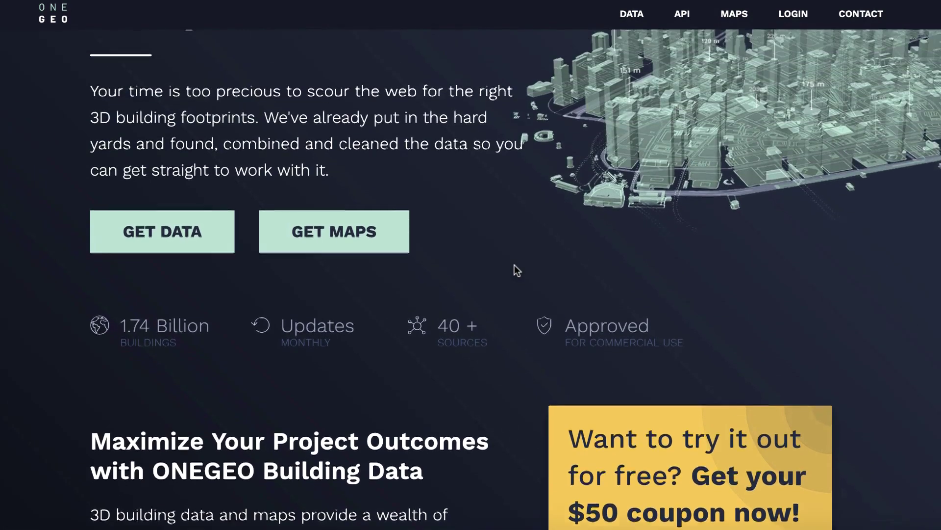
{"action": "scroll", "coordinate": [513, 270], "scroll_direction": "up", "scroll_amount": 5}
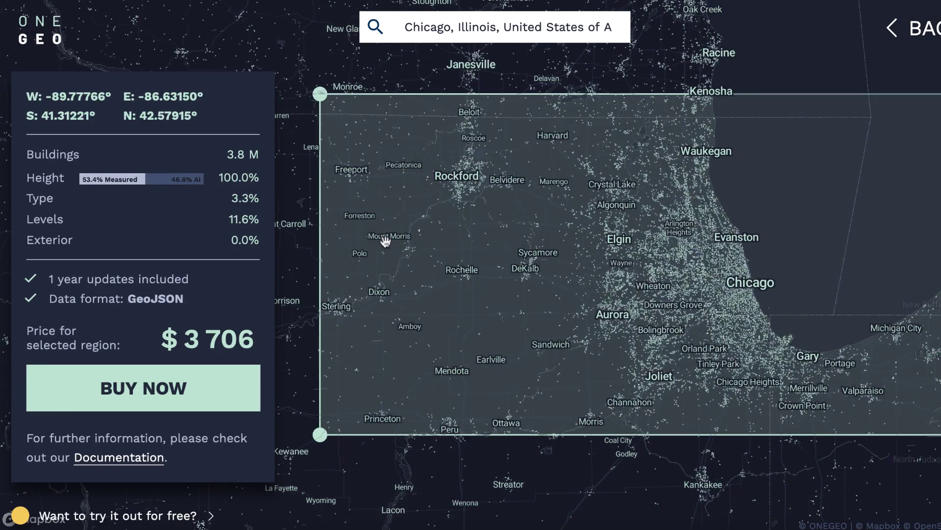
Shrink the selected region to Chicago and Evanston, about W -87.97286°, E -87.62998°, S 41.78327°, N 42.09718°.
{"action": "left_click_drag", "start_coordinate": [319, 94], "coordinate": [603, 120]}
{"action": "left_click_drag", "start_coordinate": [939, 119], "coordinate": [756, 224]}
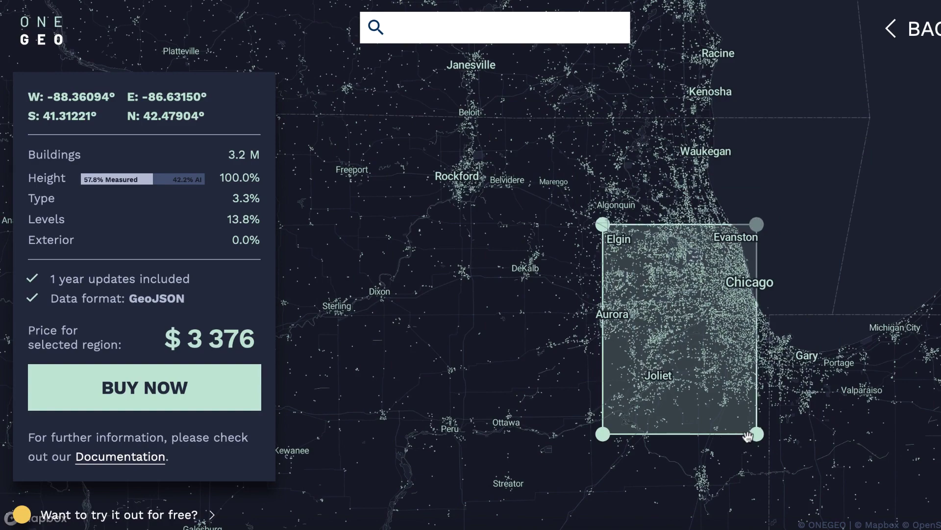
{"action": "left_click_drag", "start_coordinate": [748, 435], "coordinate": [748, 370]}
{"action": "left_click_drag", "start_coordinate": [603, 370], "coordinate": [649, 341]}
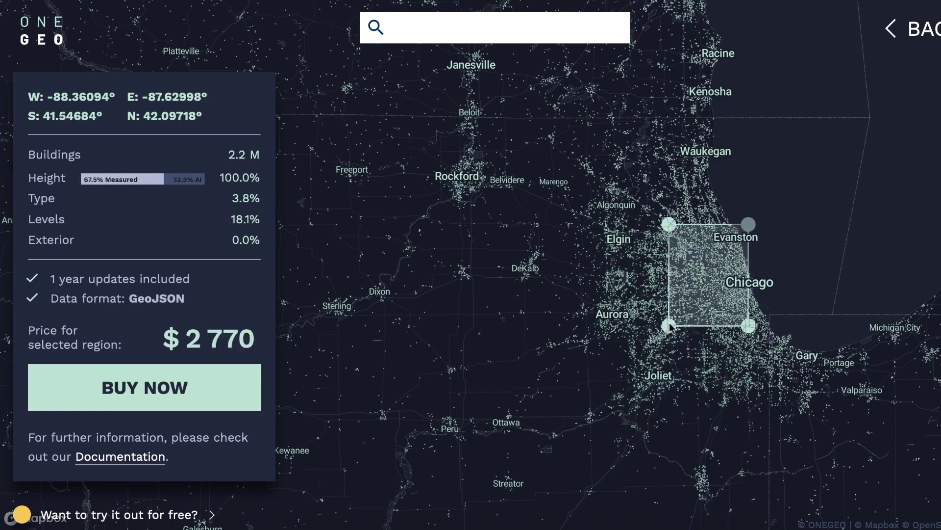
{"action": "left_click_drag", "start_coordinate": [669, 323], "coordinate": [680, 307]}
Narrow the selected region to a small area just south of Skokie, about W -87.73148°, E -87.70840°, S 42.00275°, N 42.02829°.
{"action": "key", "text": "plus"}
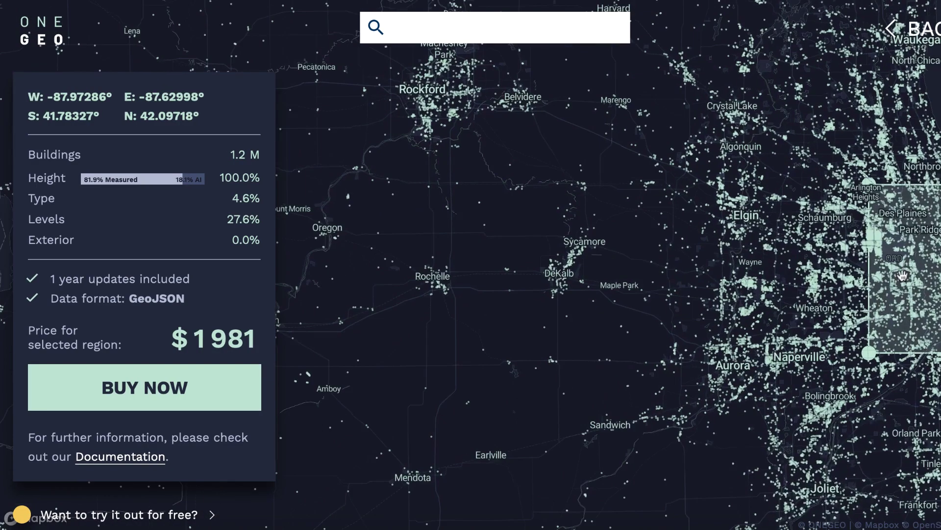
{"action": "left_click_drag", "start_coordinate": [902, 276], "coordinate": [518, 192]}
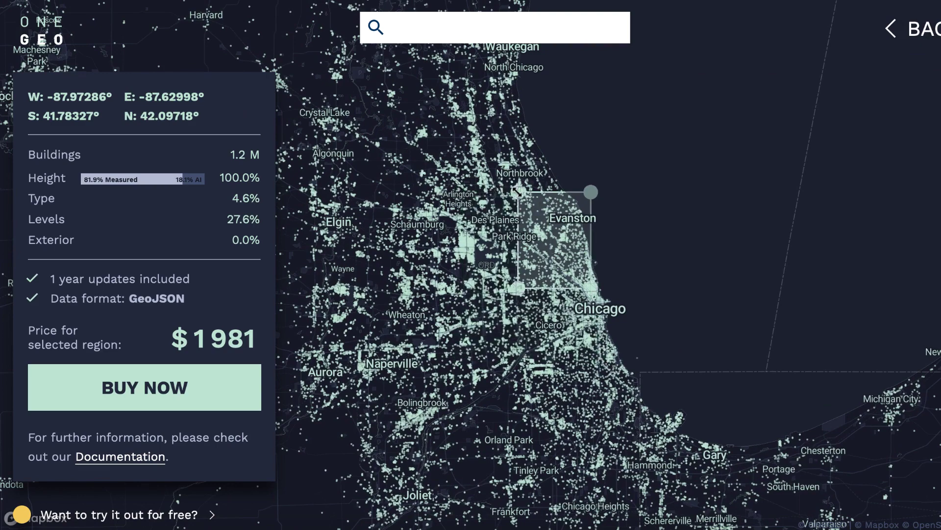
{"action": "key", "text": "plus"}
{"action": "left_click_drag", "start_coordinate": [689, 374], "coordinate": [661, 223]}
{"action": "left_click_drag", "start_coordinate": [545, 120], "coordinate": [645, 206]}
{"action": "key", "text": "plus"}
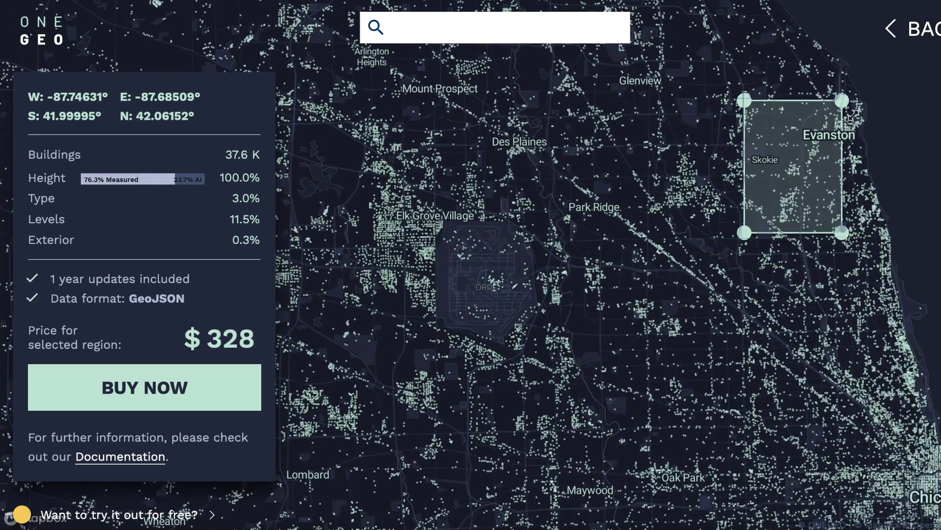
{"action": "left_click_drag", "start_coordinate": [852, 115], "coordinate": [812, 183]}
{"action": "left_click_drag", "start_coordinate": [748, 231], "coordinate": [768, 226]}
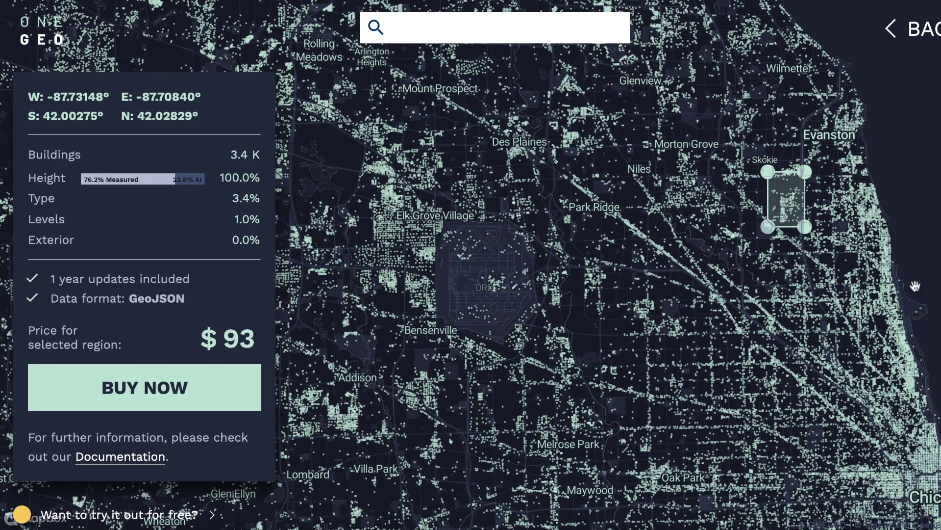
Tighten the region northeast of Lincolnwood by moving its west edge to about -87.72608° and its north edge to about 42.01696°.
{"action": "key", "text": "plus"}
{"action": "left_click_drag", "start_coordinate": [844, 197], "coordinate": [314, 301]}
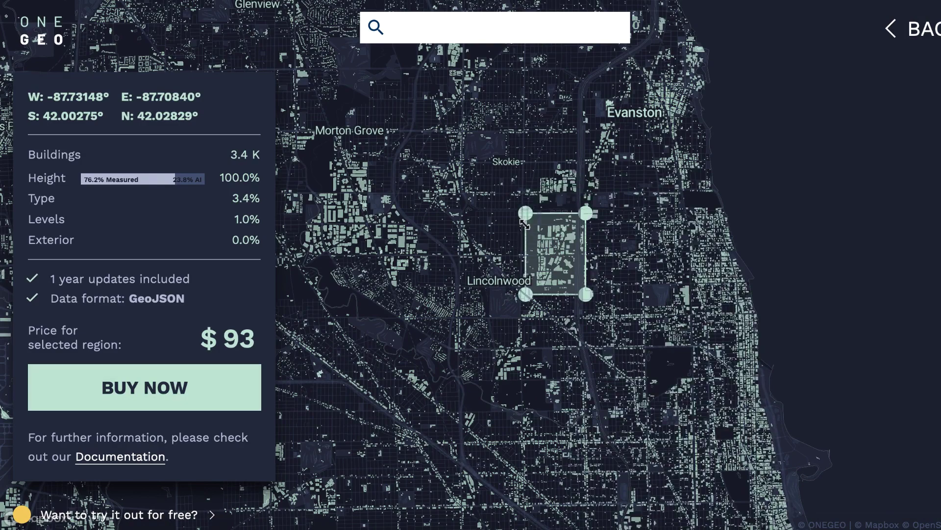
{"action": "left_click_drag", "start_coordinate": [524, 223], "coordinate": [530, 239]}
{"action": "key", "text": "plus"}
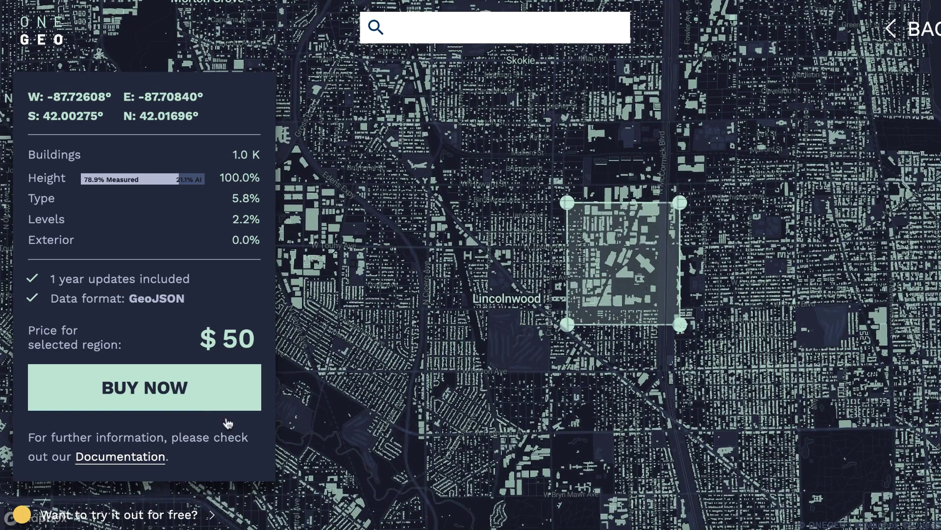
Proceed to the purchase form for the selected region and review its required details, coupon field, terms and amount due.
{"action": "left_click", "coordinate": [164, 390]}
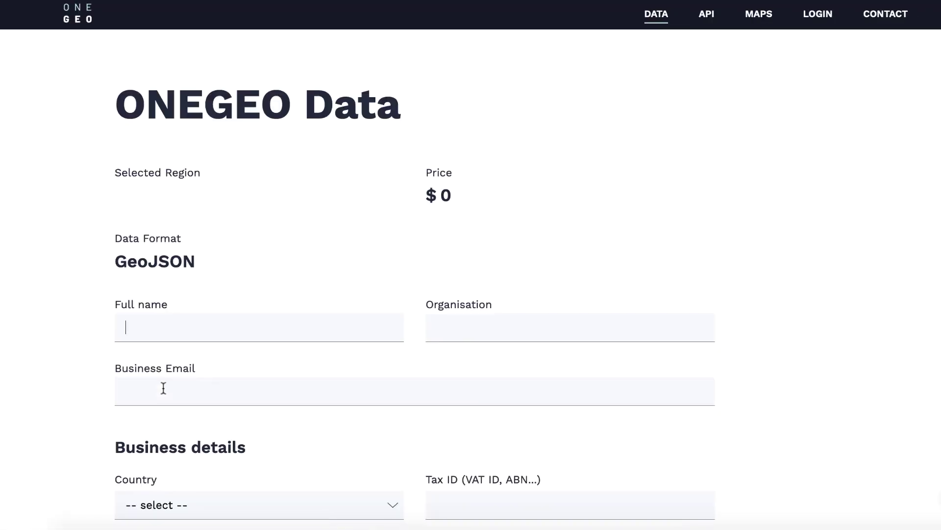
{"action": "scroll", "coordinate": [796, 296], "scroll_direction": "down", "scroll_amount": 7}
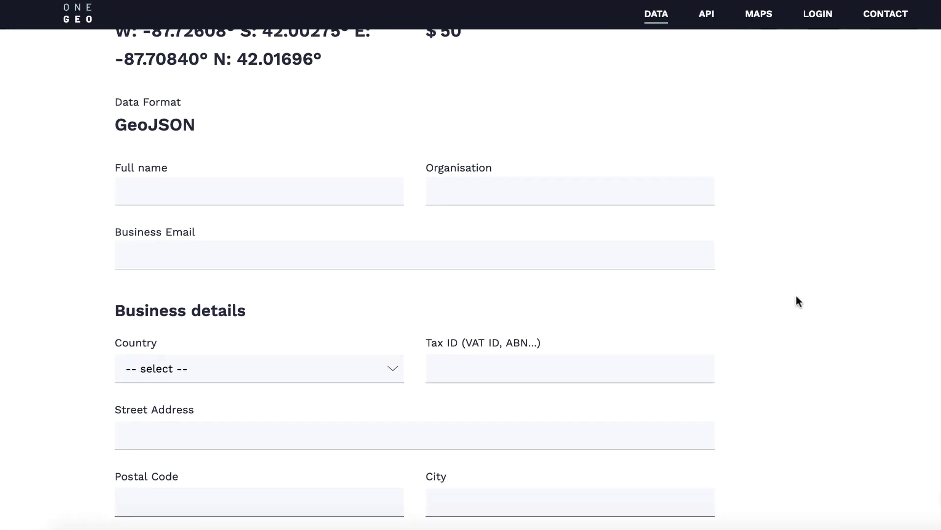
{"action": "scroll", "coordinate": [796, 297], "scroll_direction": "down", "scroll_amount": 5}
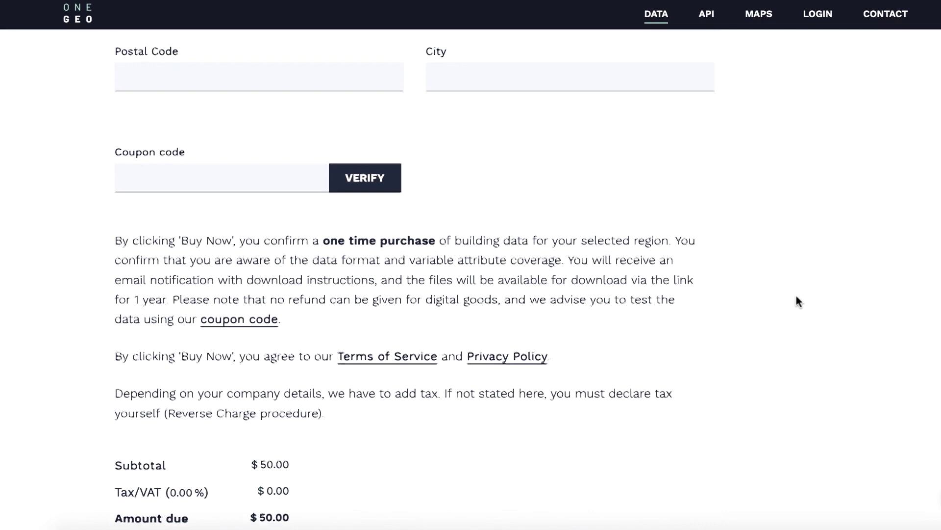
{"action": "scroll", "coordinate": [796, 300], "scroll_direction": "down", "scroll_amount": 3}
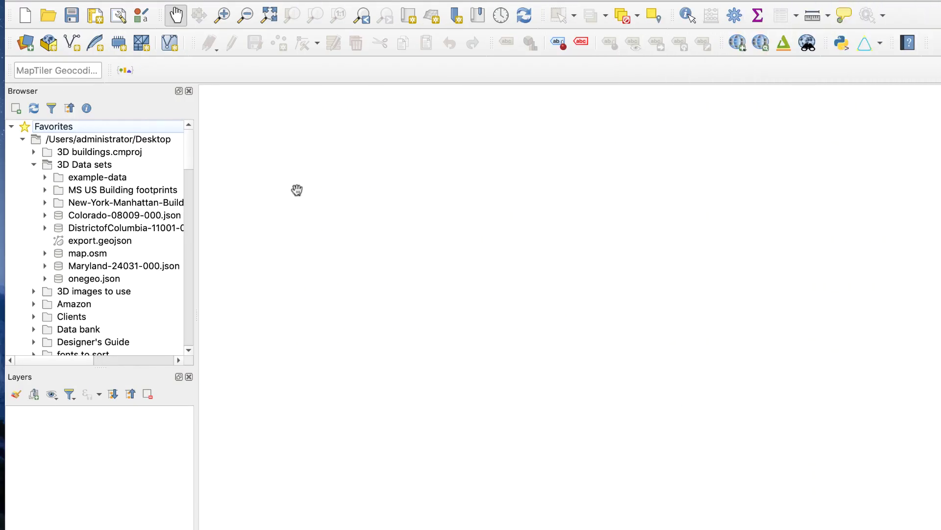
In QGIS, add onegeo.json as a layer and set the project CRS to NAD83 / North Carolina (EPSG:32119).
{"action": "left_click_drag", "start_coordinate": [104, 278], "coordinate": [105, 468]}
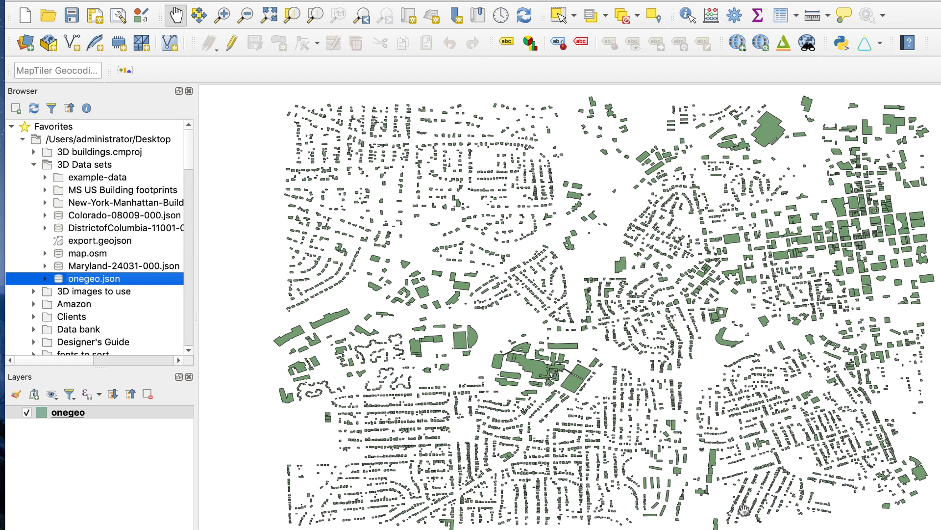
{"action": "left_click", "coordinate": [744, 527]}
{"action": "left_click", "coordinate": [443, 130]}
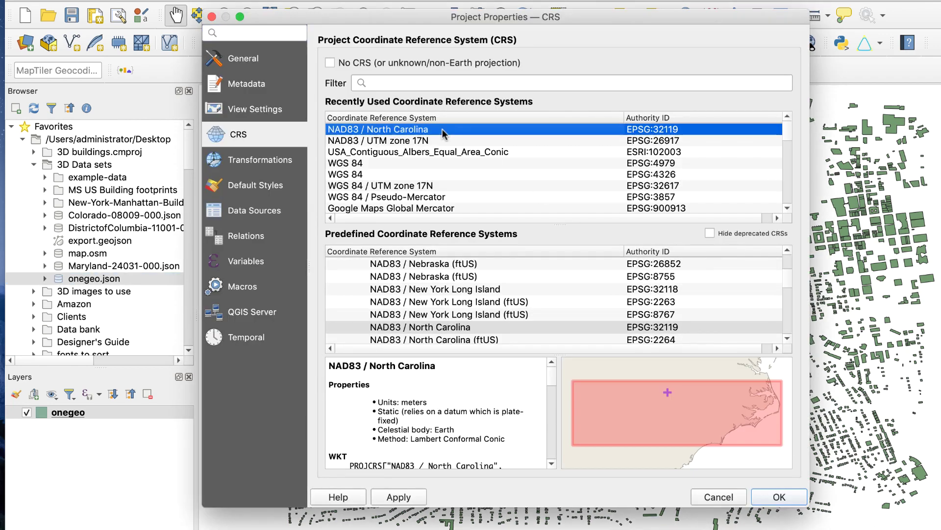
{"action": "left_click", "coordinate": [780, 496]}
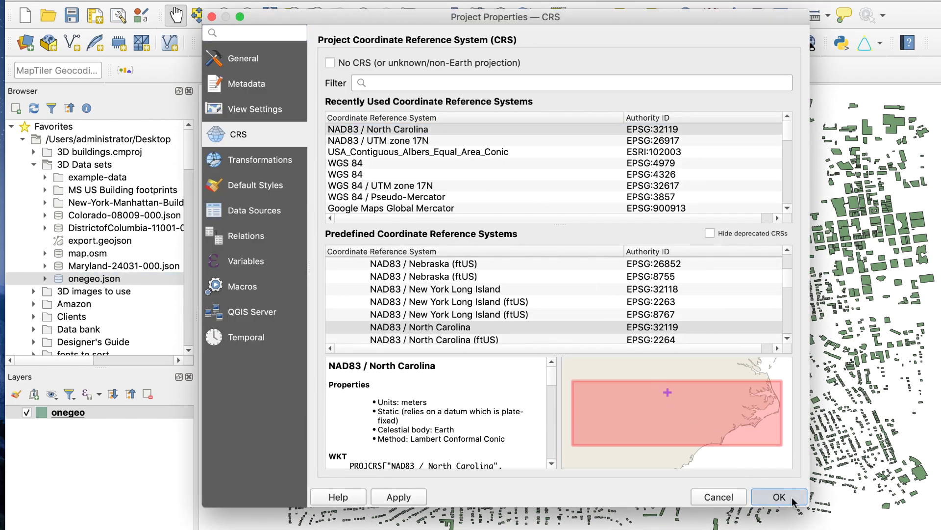
{"action": "left_click", "coordinate": [697, 474]}
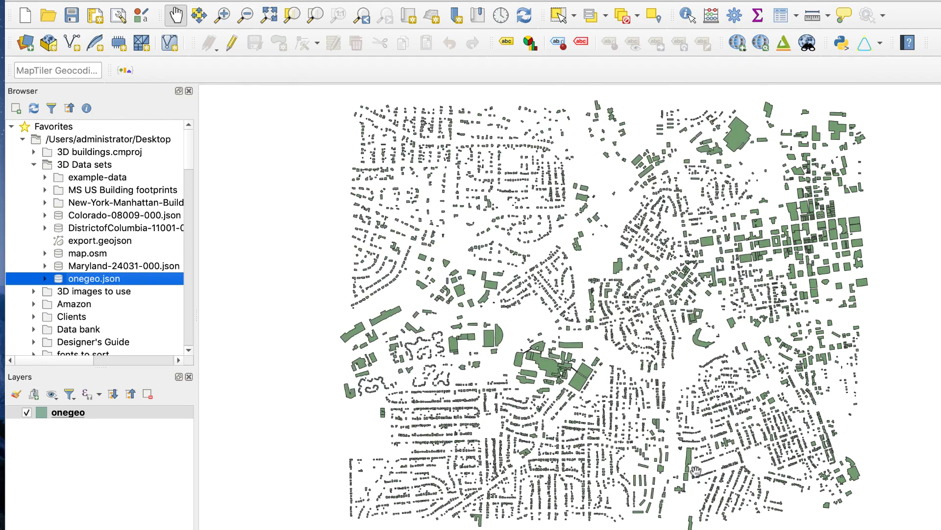
Set the onegeo layer's 3D view rendering to Single Symbol in its layer properties.
{"action": "scroll", "coordinate": [663, 334], "scroll_direction": "up", "scroll_amount": 2}
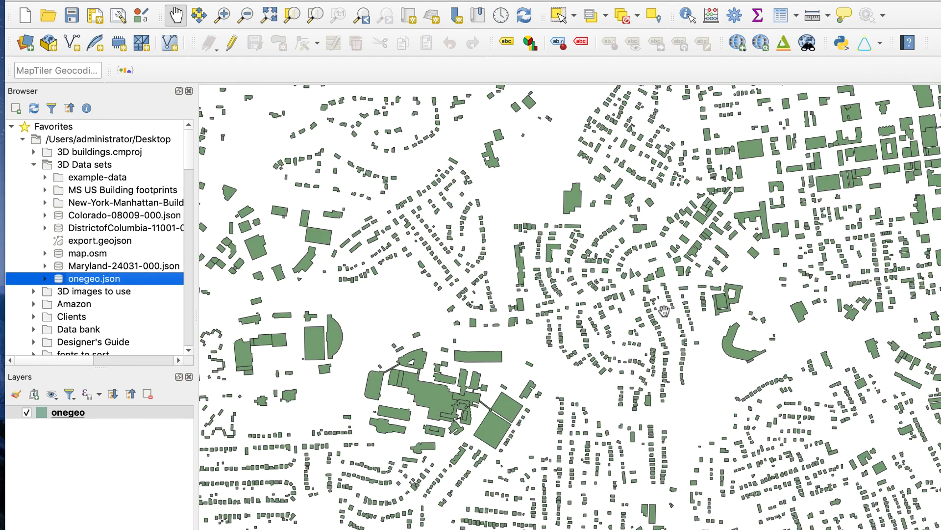
{"action": "left_click_drag", "start_coordinate": [682, 278], "coordinate": [558, 312]}
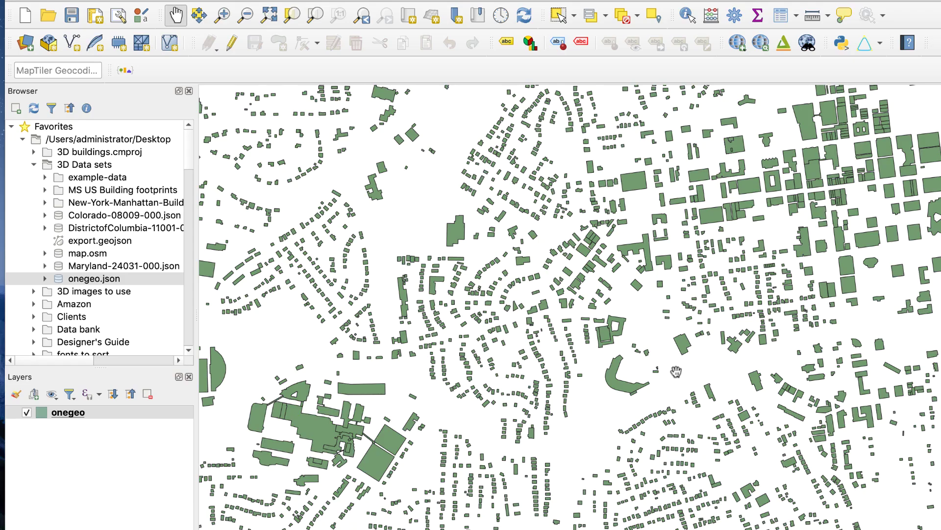
{"action": "left_click", "coordinate": [114, 413]}
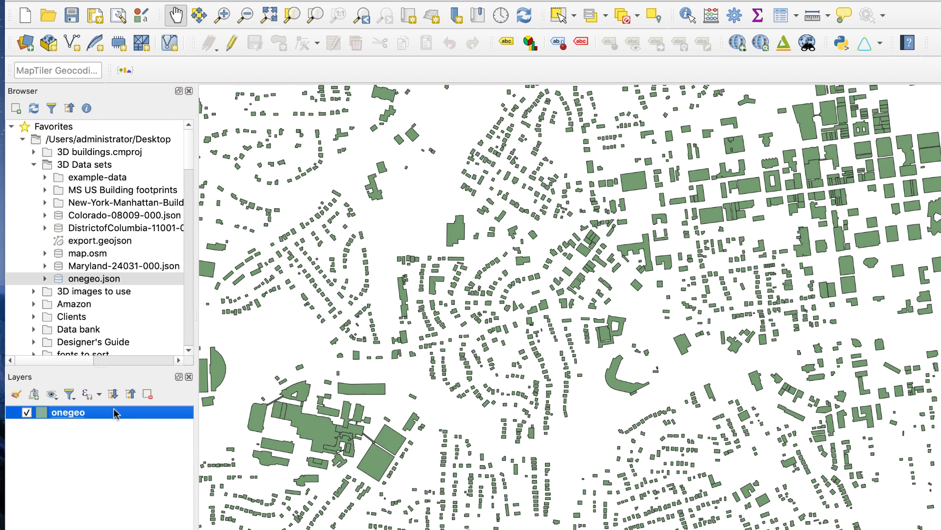
{"action": "double_click", "coordinate": [114, 413]}
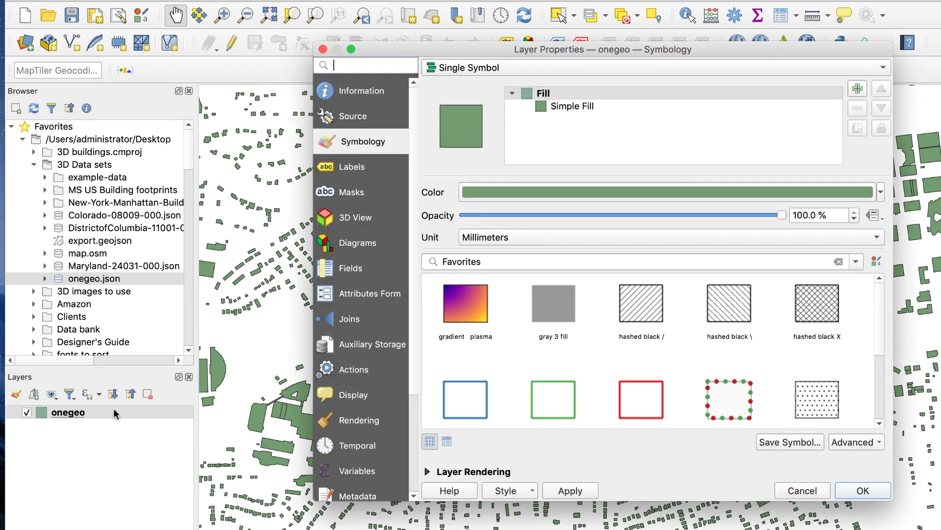
{"action": "left_click", "coordinate": [363, 226]}
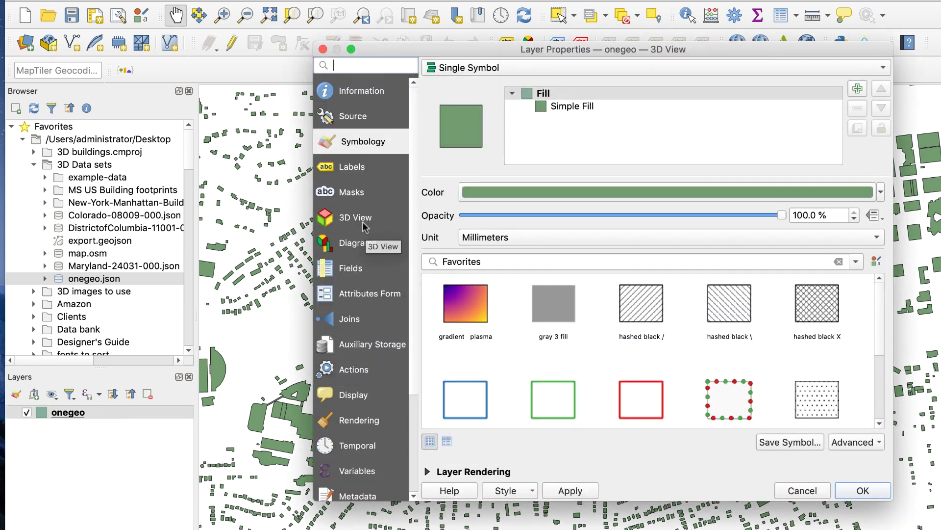
{"action": "left_click", "coordinate": [514, 69]}
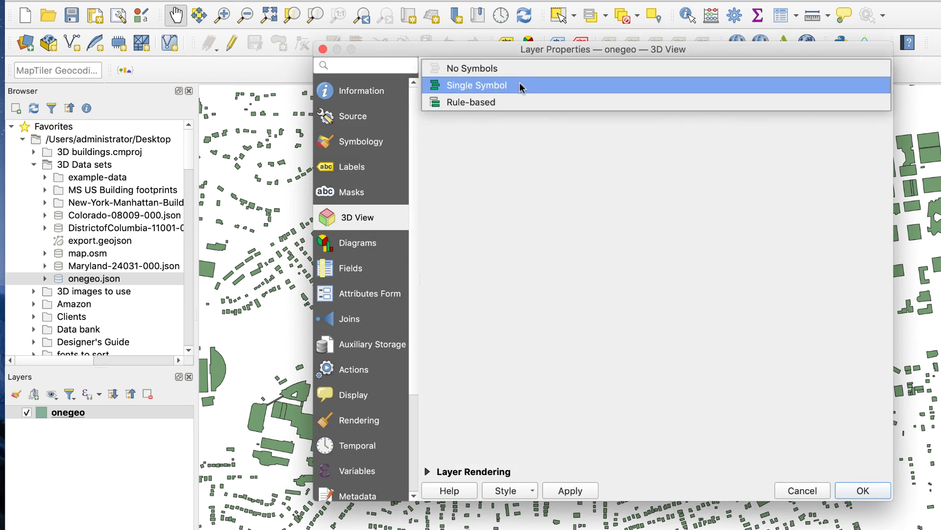
{"action": "left_click", "coordinate": [522, 85]}
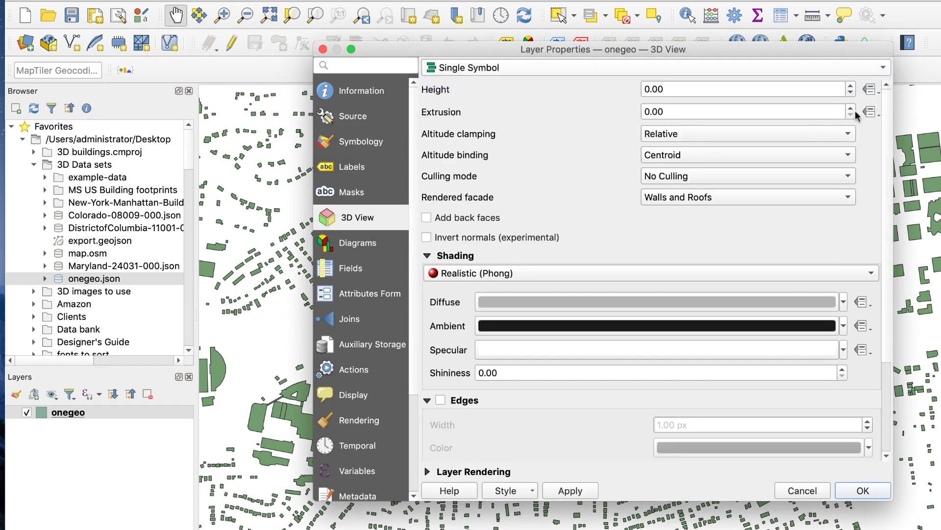
Drive the onegeo layer's extrusion from the height attribute field and apply the layer properties.
{"action": "left_click", "coordinate": [870, 112]}
{"action": "mouse_move", "coordinate": [863, 196]}
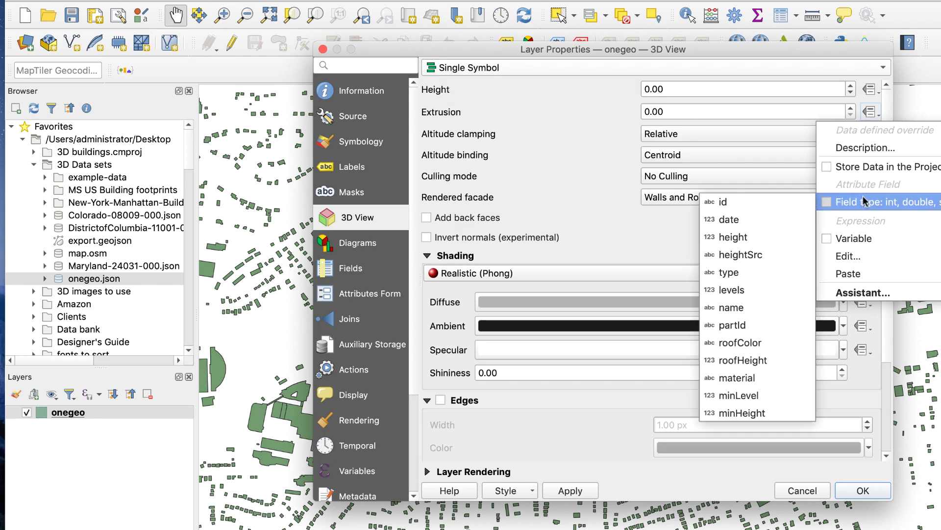
{"action": "left_click", "coordinate": [785, 237]}
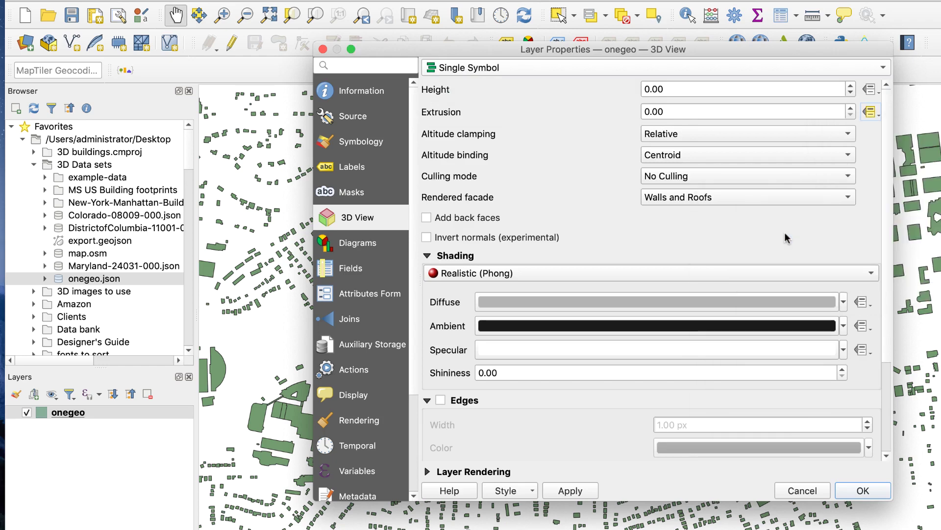
{"action": "left_click", "coordinate": [859, 492]}
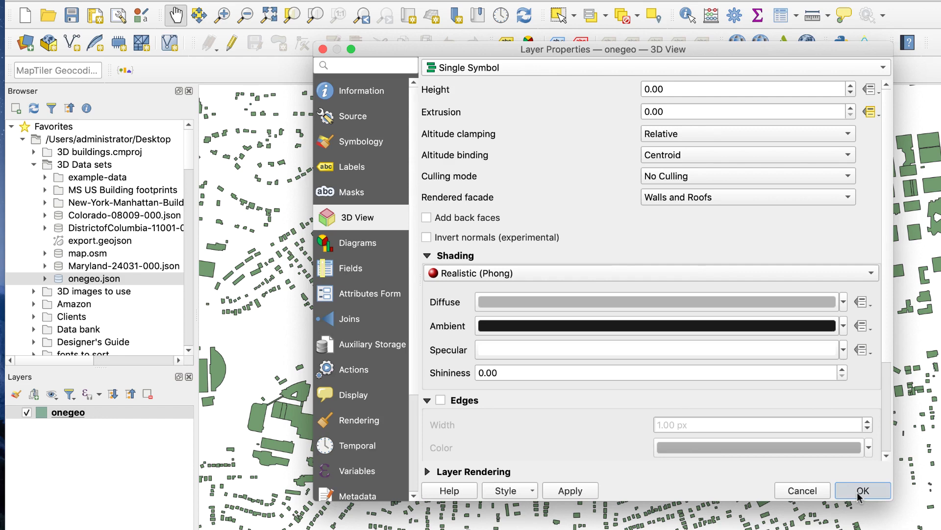
Open a new 3D map view, enlarge its window and orbit in close to the tall downtown buildings.
{"action": "left_click", "coordinate": [162, 1]}
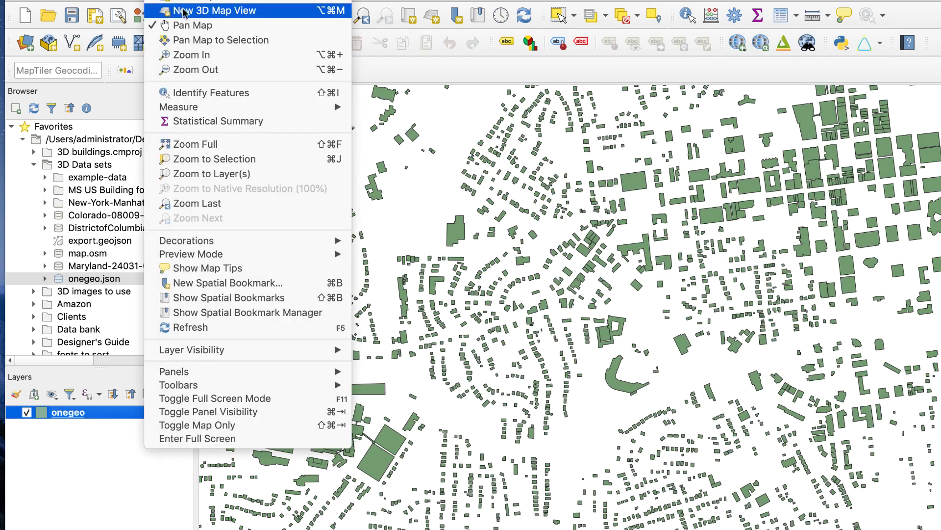
{"action": "left_click", "coordinate": [231, 10]}
{"action": "left_click_drag", "start_coordinate": [830, 252], "coordinate": [307, 136]}
{"action": "left_click_drag", "start_coordinate": [546, 418], "coordinate": [939, 527]}
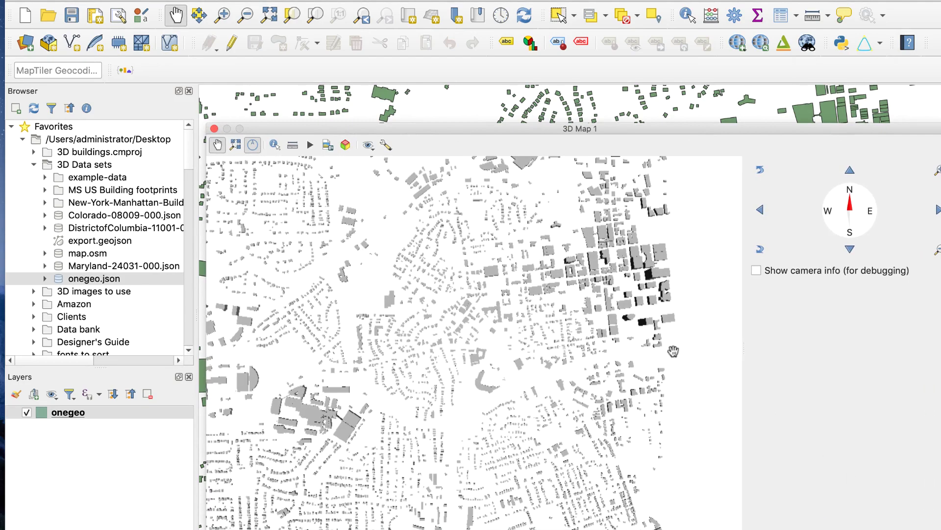
{"action": "left_click_drag", "start_coordinate": [583, 274], "coordinate": [531, 300]}
{"action": "scroll", "coordinate": [535, 297], "scroll_direction": "up", "scroll_amount": 5}
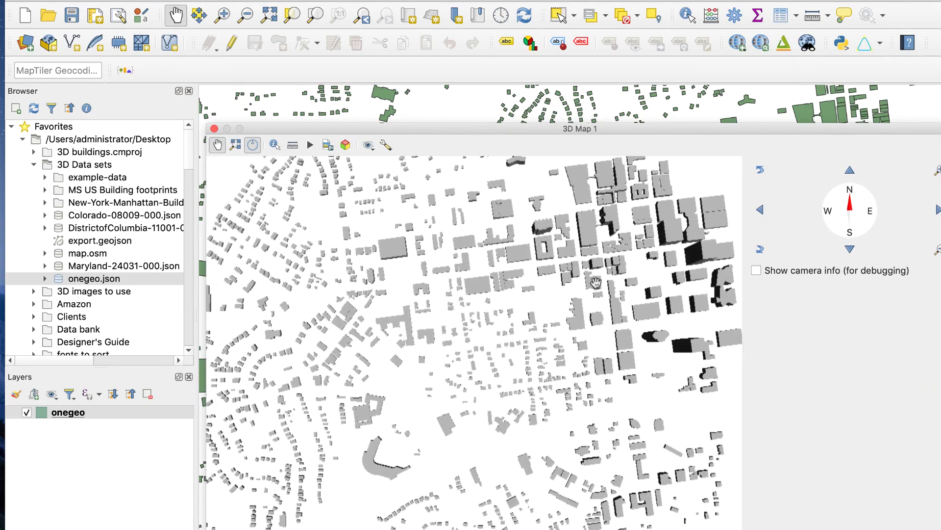
{"action": "middle_click_drag", "start_coordinate": [560, 279], "coordinate": [667, 450]}
{"action": "left_click_drag", "start_coordinate": [667, 450], "coordinate": [575, 292]}
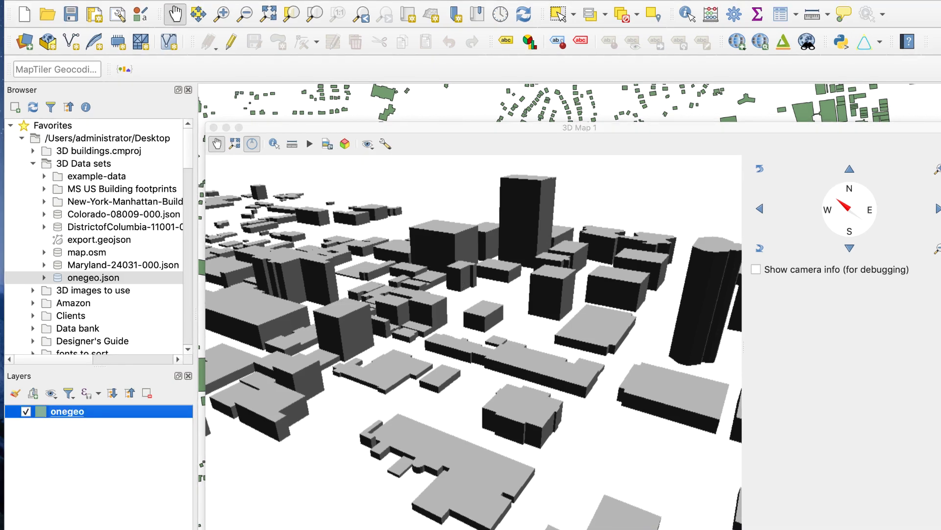
Create a print layout titled test and move the 3D map window clear of the layout page.
{"action": "left_click", "coordinate": [117, 1]}
{"action": "left_click", "coordinate": [153, 217]}
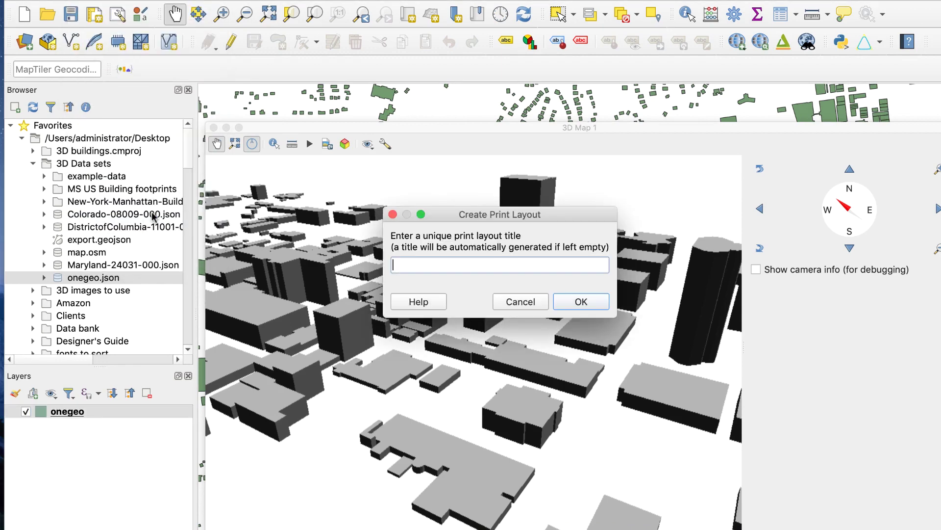
{"action": "type", "text": "test"}
{"action": "left_click", "coordinate": [596, 304]}
{"action": "left_click_drag", "start_coordinate": [446, 131], "coordinate": [421, 474]}
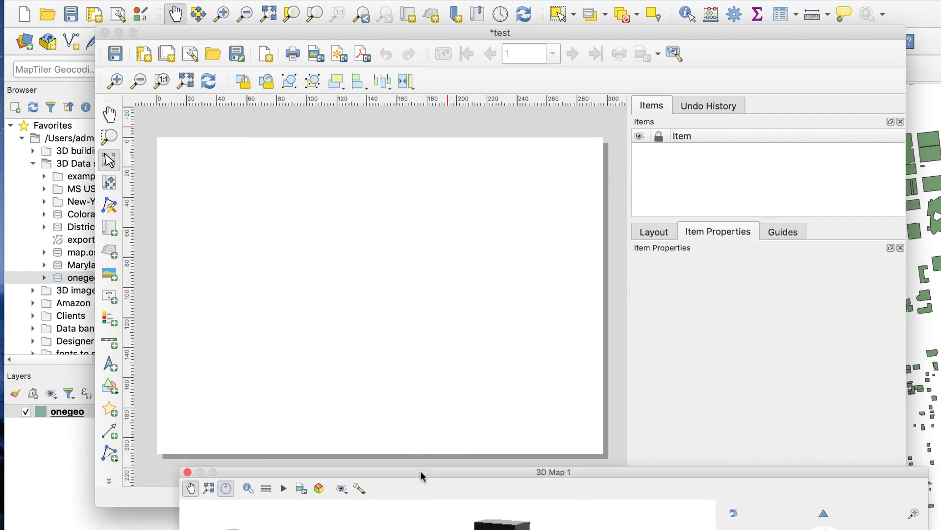
Add a 3D map item covering the whole layout page and copy its scene settings from 3D Map 1.
{"action": "left_click", "coordinate": [111, 253]}
{"action": "left_click_drag", "start_coordinate": [156, 138], "coordinate": [609, 451]}
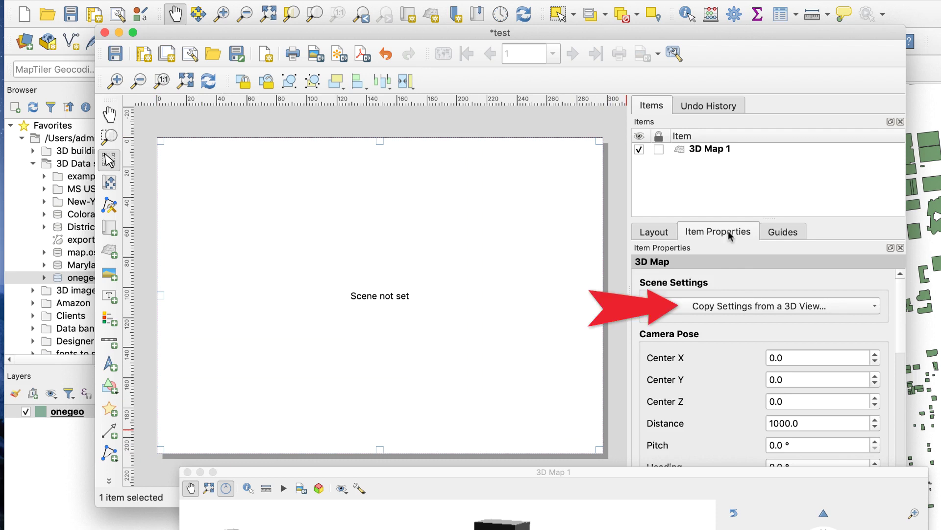
{"action": "left_click", "coordinate": [758, 307]}
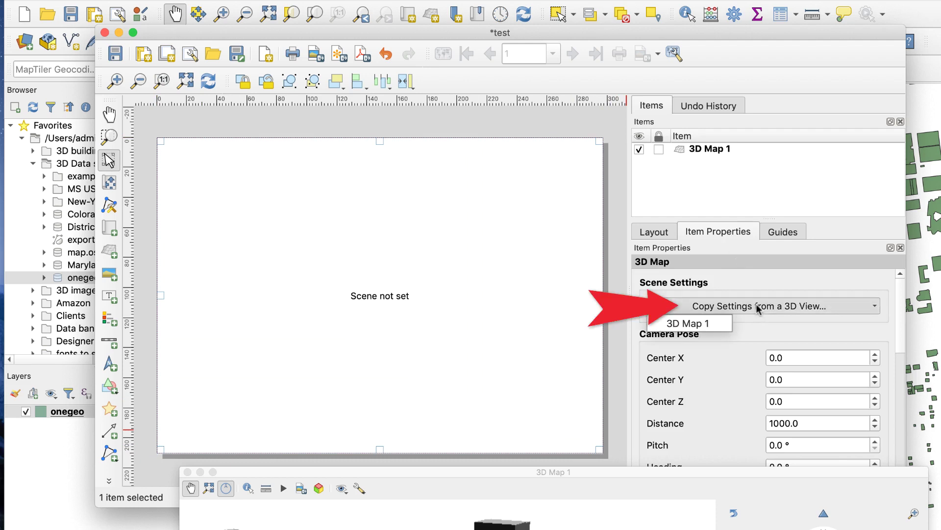
{"action": "left_click", "coordinate": [715, 323]}
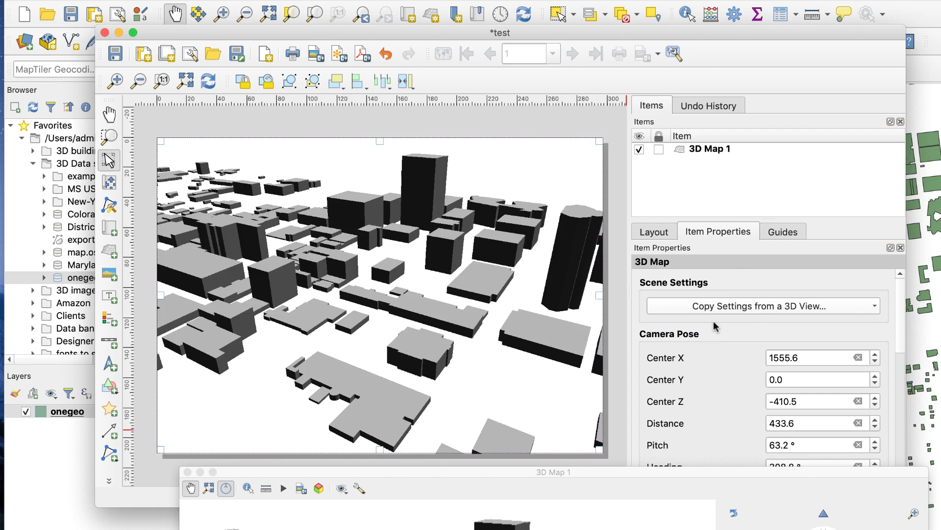
Export the layout as the image test.tif to the Desktop at 300 dpi, 3507 by 2480 px.
{"action": "left_click", "coordinate": [91, 0]}
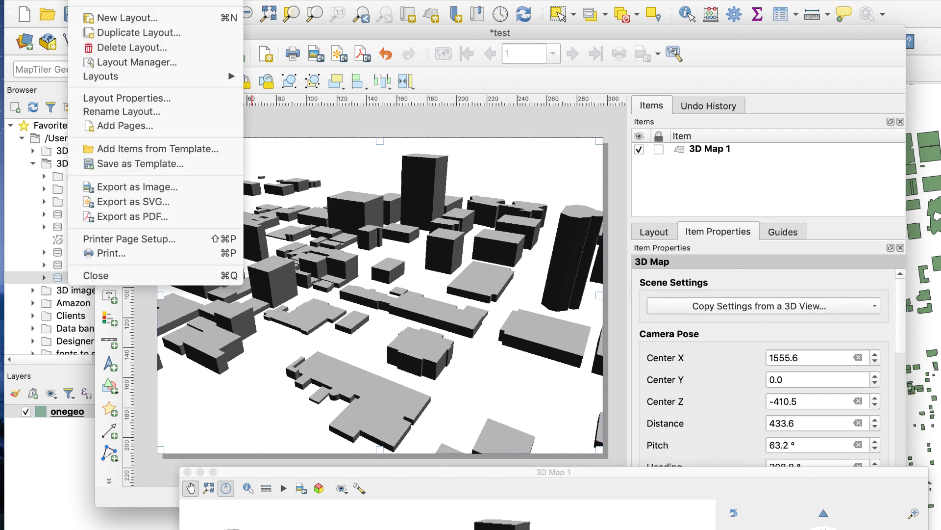
{"action": "left_click", "coordinate": [178, 186]}
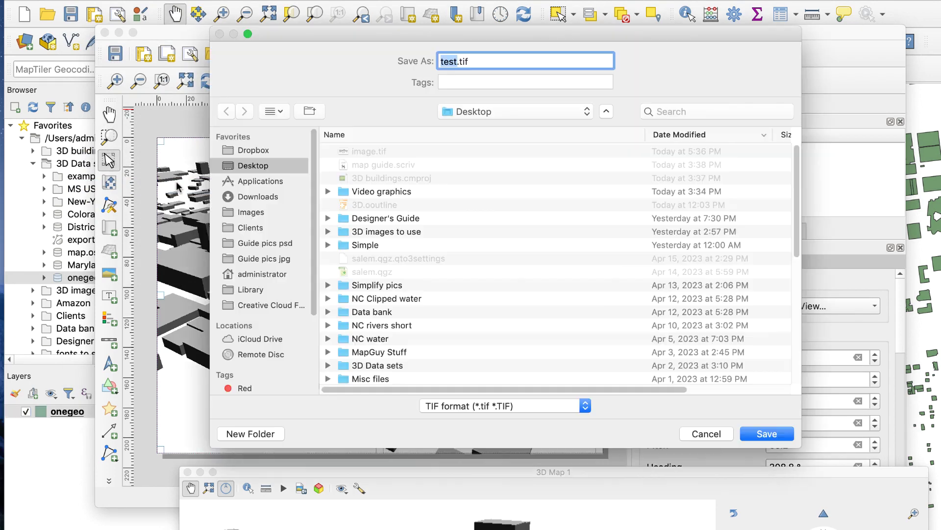
{"action": "left_click", "coordinate": [751, 435]}
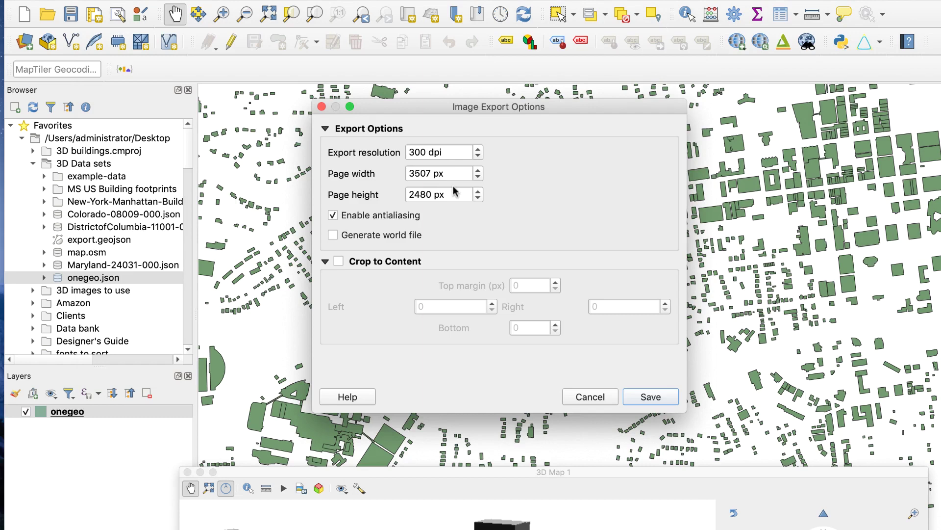
{"action": "left_click", "coordinate": [650, 396]}
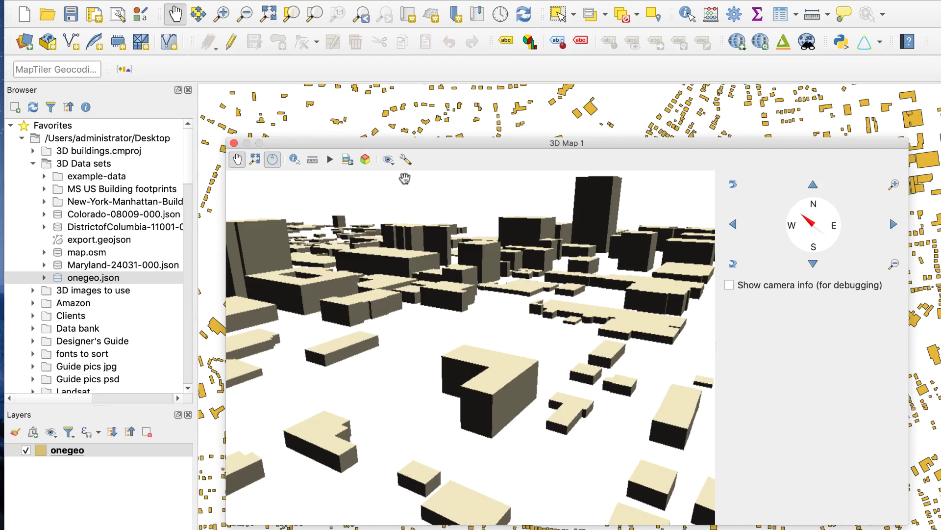
Try a different camera projection type in the 3D map view's configuration.
{"action": "left_click", "coordinate": [405, 160]}
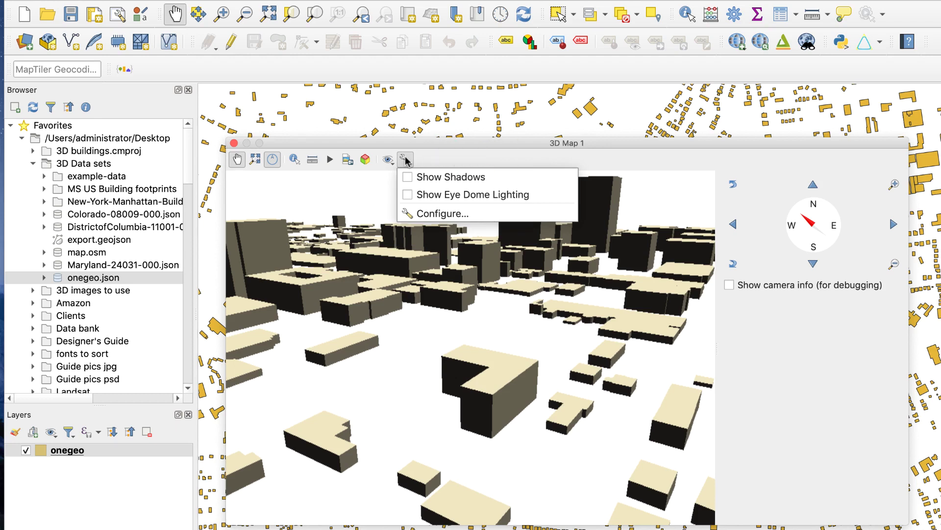
{"action": "left_click", "coordinate": [441, 213]}
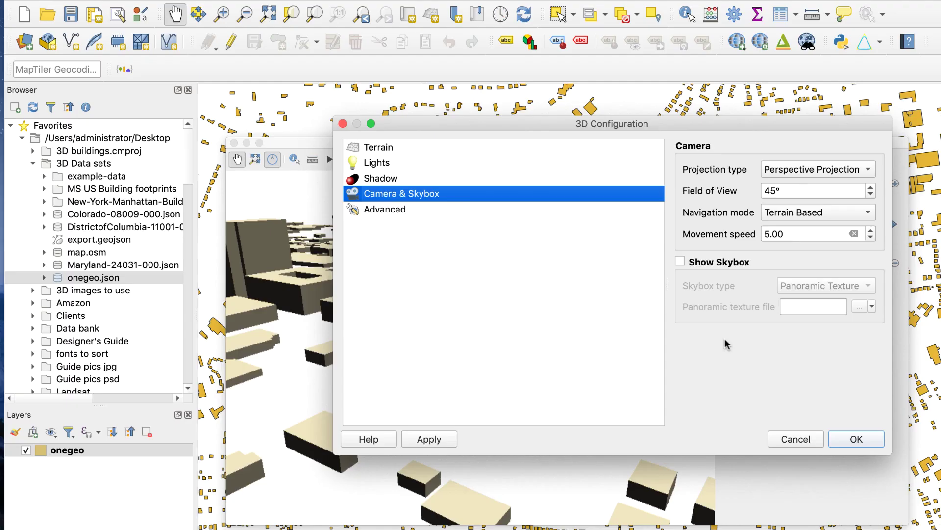
{"action": "left_click", "coordinate": [811, 170]}
{"action": "left_click", "coordinate": [813, 189]}
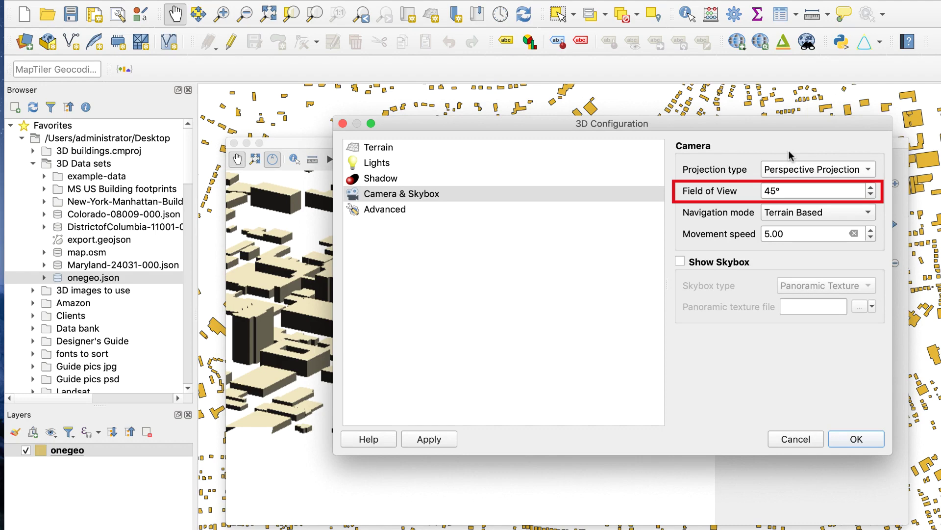
Set the 3D map camera's field of view to 25° and check the buildings in the view.
{"action": "double_click", "coordinate": [774, 191]}
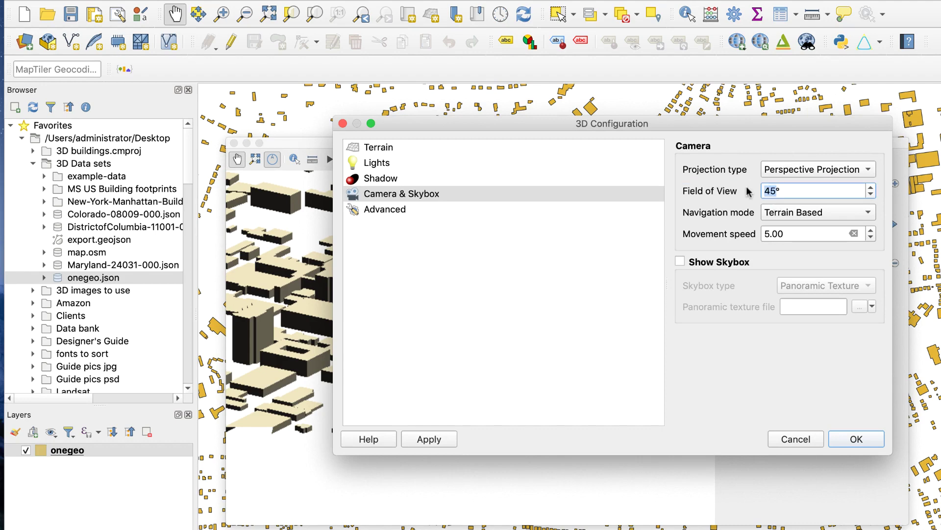
{"action": "type", "text": "25"}
{"action": "left_click", "coordinate": [853, 439]}
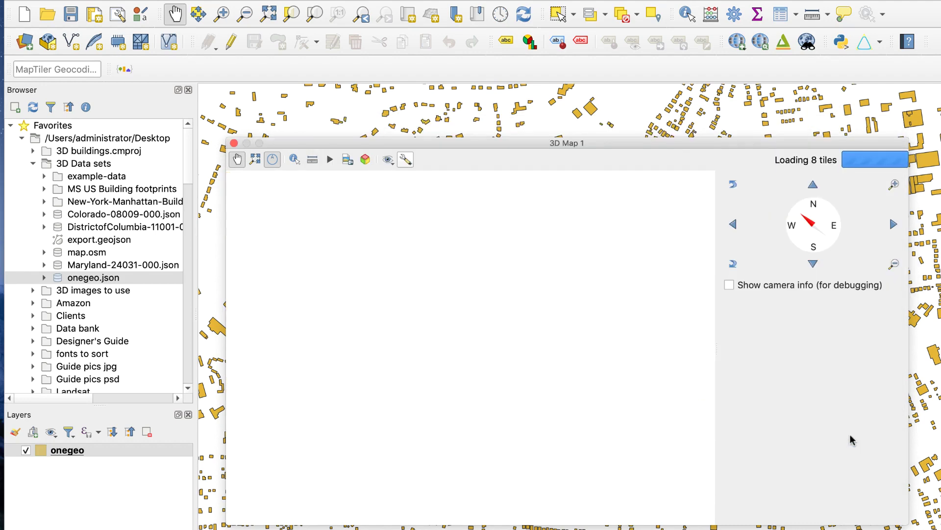
{"action": "scroll", "coordinate": [521, 282], "scroll_direction": "down", "scroll_amount": 3}
{"action": "scroll", "coordinate": [521, 281], "scroll_direction": "up", "scroll_amount": 3}
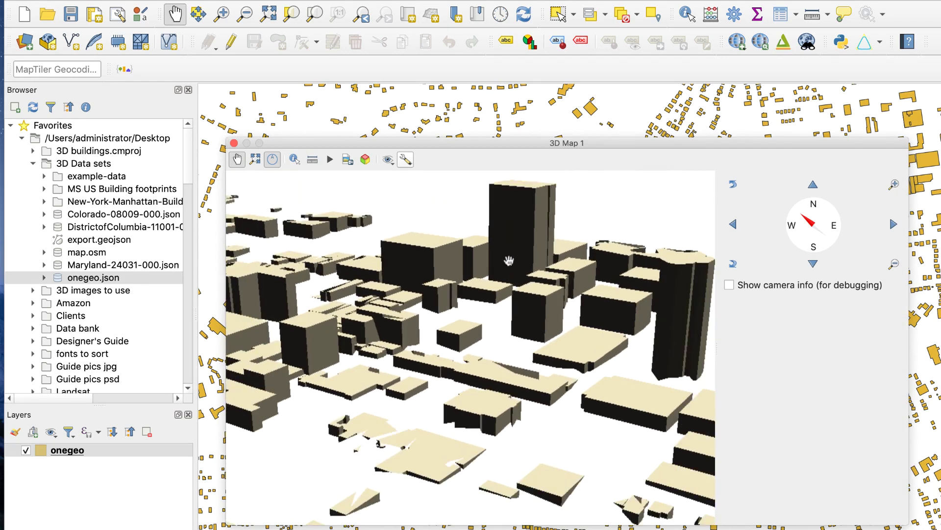
{"action": "scroll", "coordinate": [509, 260], "scroll_direction": "down", "scroll_amount": 2}
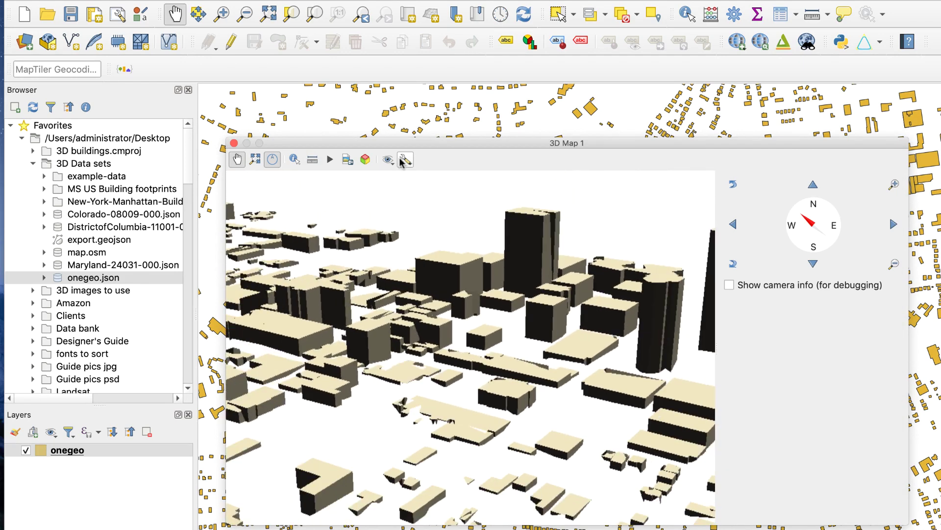
Set the 3D map camera's field of view to 80° and check the buildings in the view.
{"action": "left_click", "coordinate": [401, 161]}
{"action": "left_click", "coordinate": [455, 214]}
{"action": "double_click", "coordinate": [787, 191]}
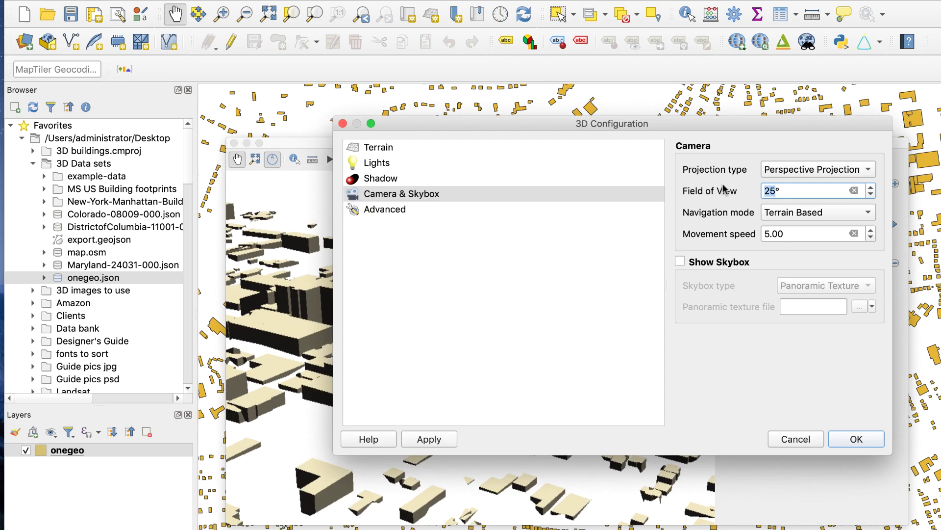
{"action": "type", "text": "80"}
{"action": "left_click", "coordinate": [857, 439]}
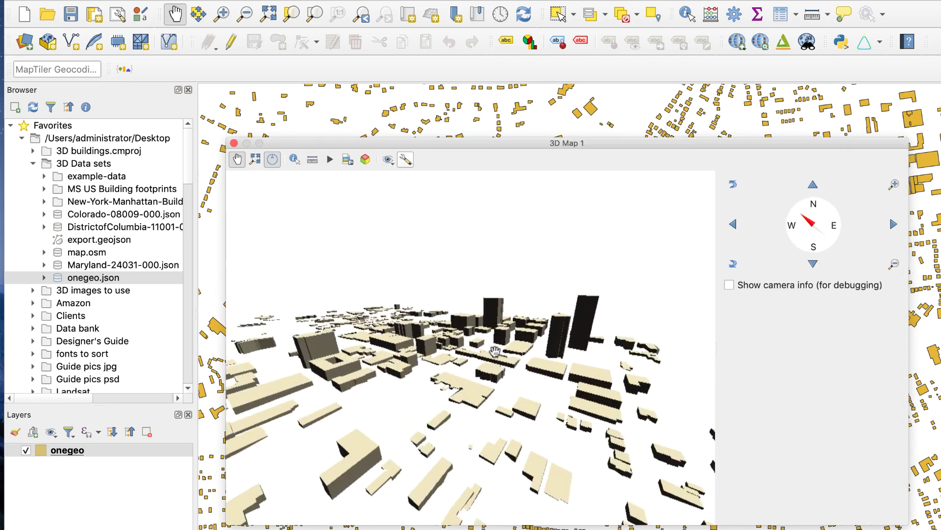
{"action": "scroll", "coordinate": [494, 351], "scroll_direction": "up", "scroll_amount": 2}
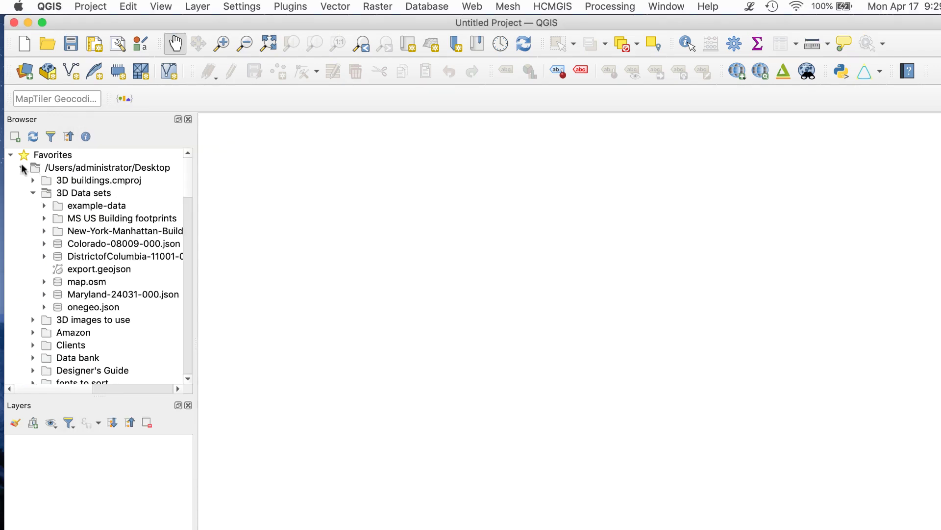
Add onegeo.json as a layer in the empty project and set the project CRS to NAD83 / North Carolina (EPSG:32119).
{"action": "left_click_drag", "start_coordinate": [129, 307], "coordinate": [106, 496]}
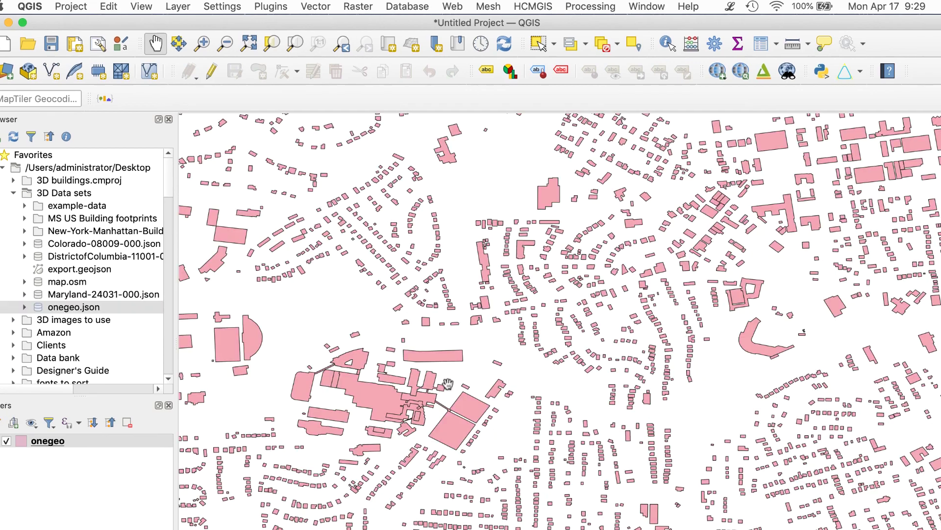
{"action": "key", "text": "super+shift+p"}
{"action": "left_click", "coordinate": [332, 156]}
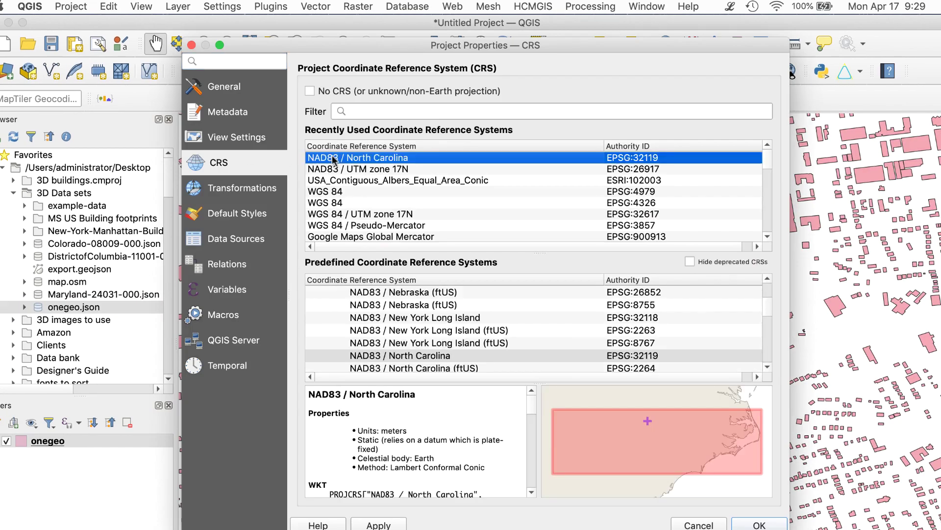
{"action": "left_click", "coordinate": [754, 520]}
{"action": "left_click", "coordinate": [681, 503]}
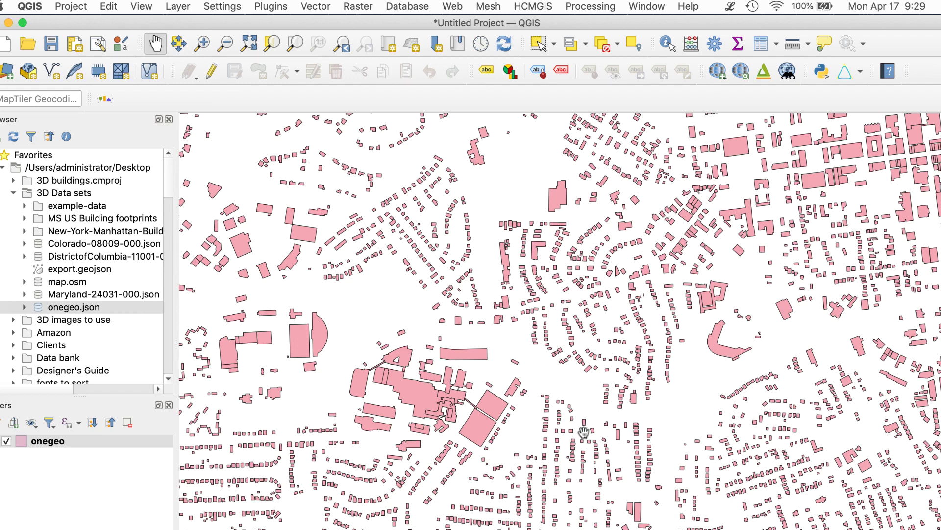
Launch the Qgis2threejs Exporter with preview and turn on the onegeo polygon layer in its scene.
{"action": "left_click", "coordinate": [454, 7]}
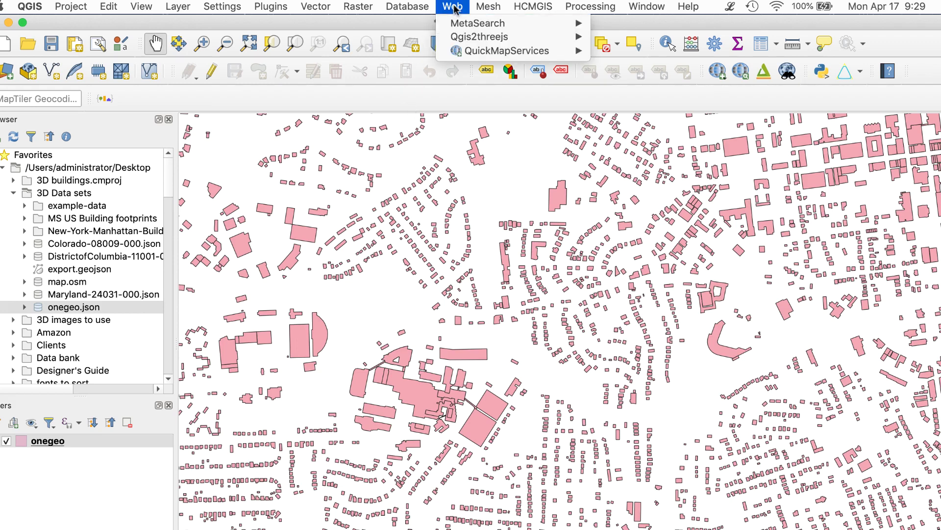
{"action": "mouse_move", "coordinate": [471, 38]}
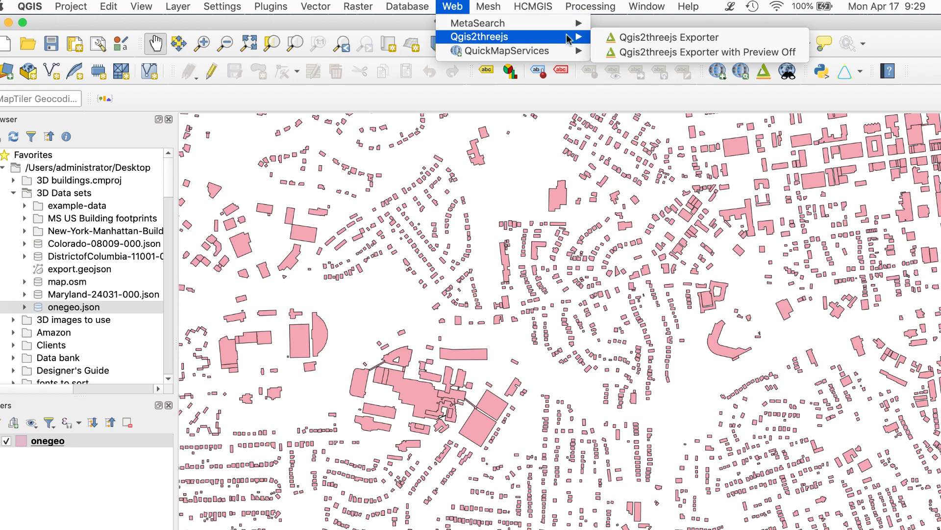
{"action": "left_click", "coordinate": [725, 44]}
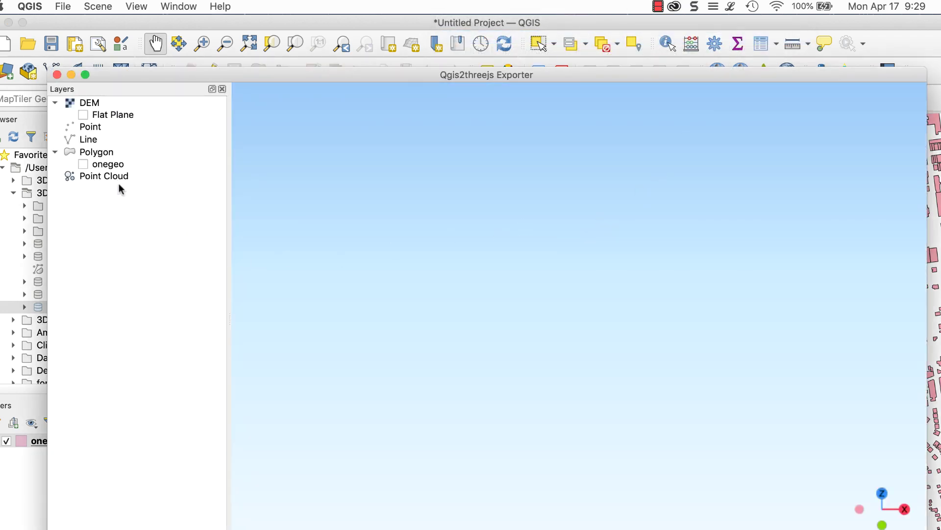
{"action": "left_click", "coordinate": [80, 165]}
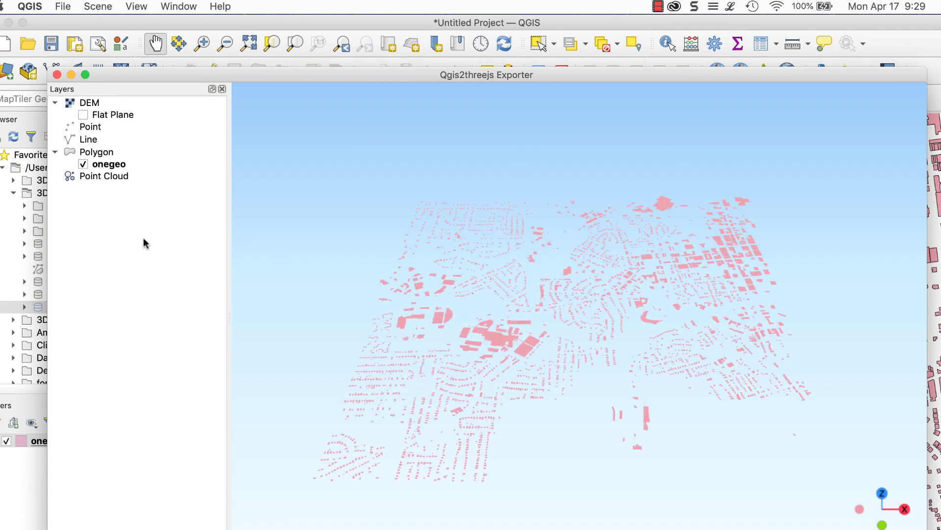
{"action": "scroll", "coordinate": [539, 358], "scroll_direction": "up", "scroll_amount": 5}
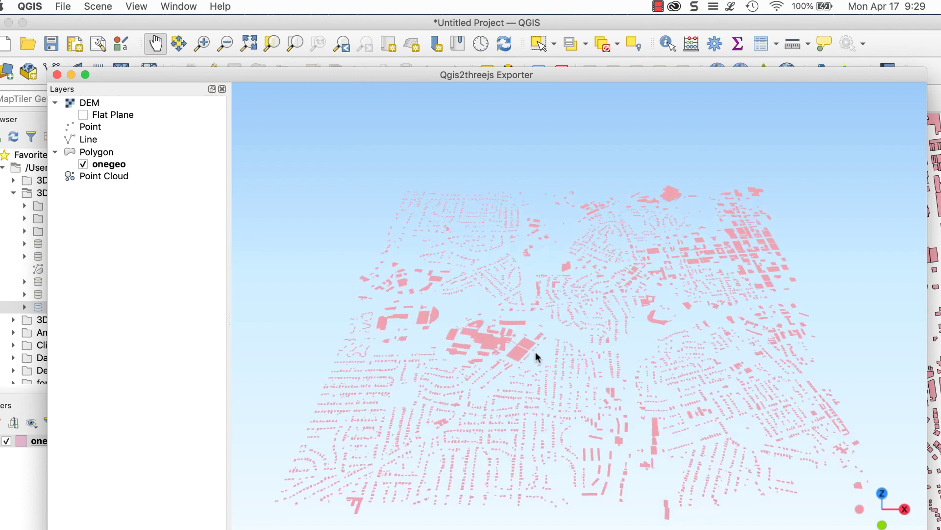
Set the onegeo layer to Extruded with the height field as its height and Feature style as its edge color.
{"action": "double_click", "coordinate": [134, 163]}
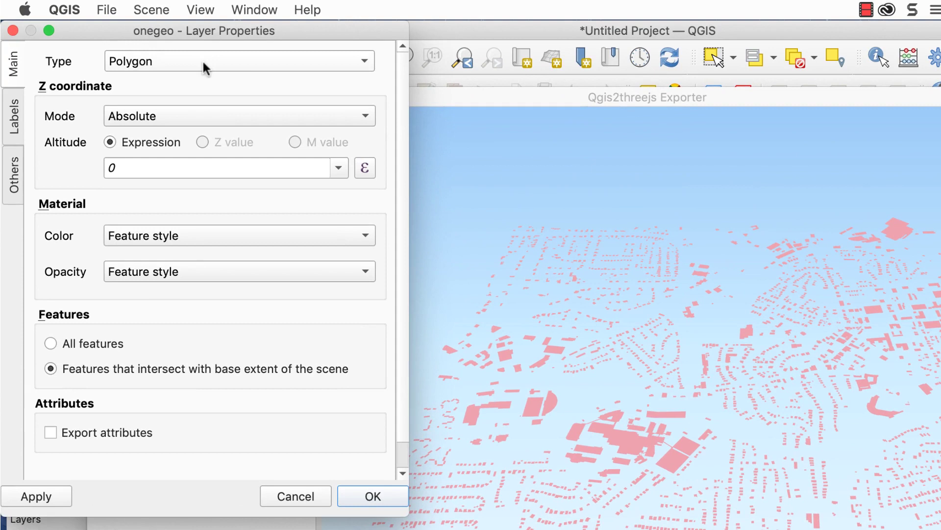
{"action": "left_click", "coordinate": [203, 61]}
{"action": "left_click", "coordinate": [215, 87]}
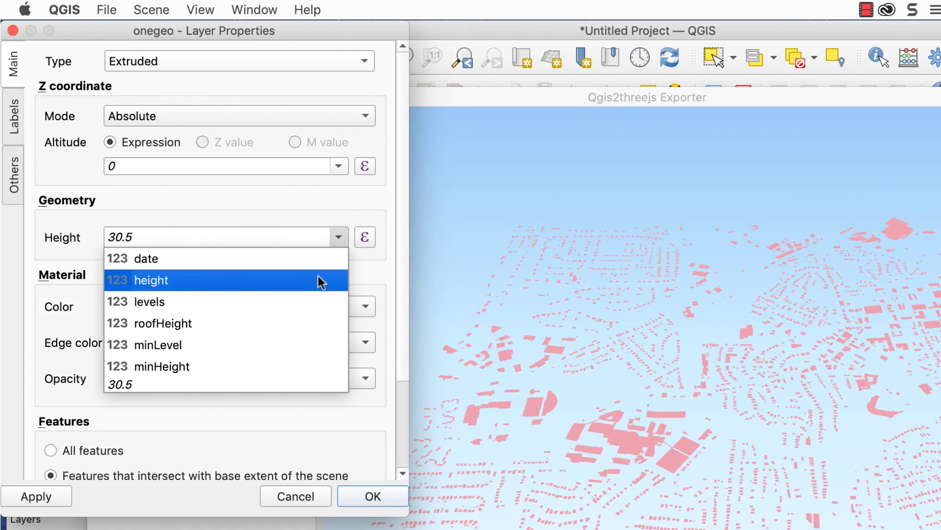
{"action": "left_click", "coordinate": [321, 282]}
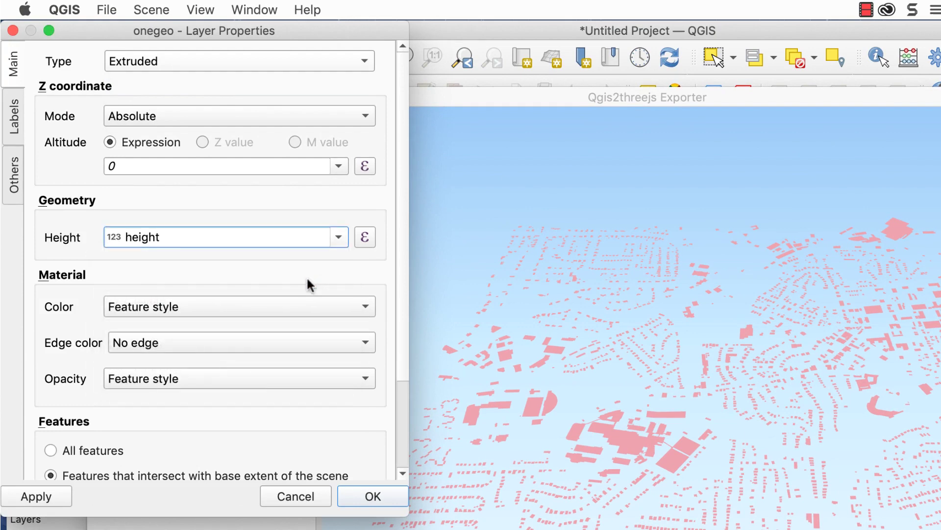
{"action": "left_click", "coordinate": [218, 341]}
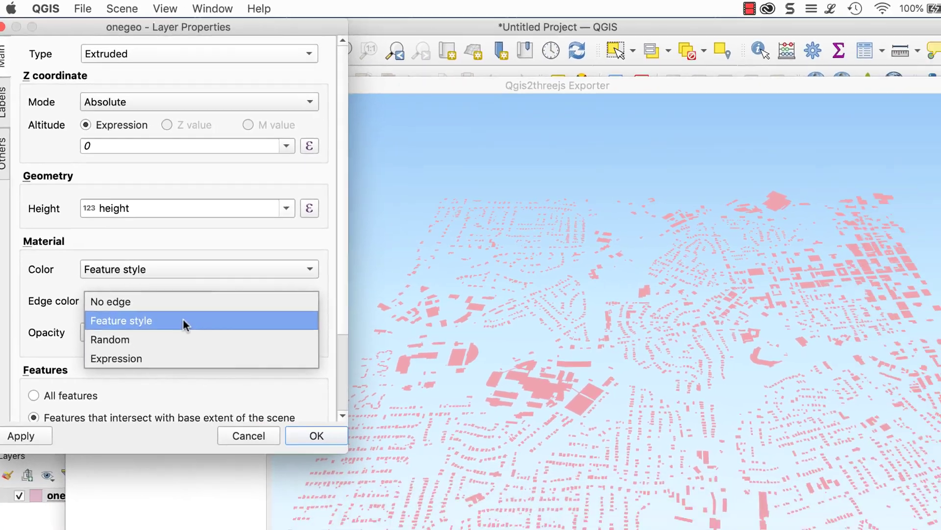
{"action": "left_click", "coordinate": [220, 365]}
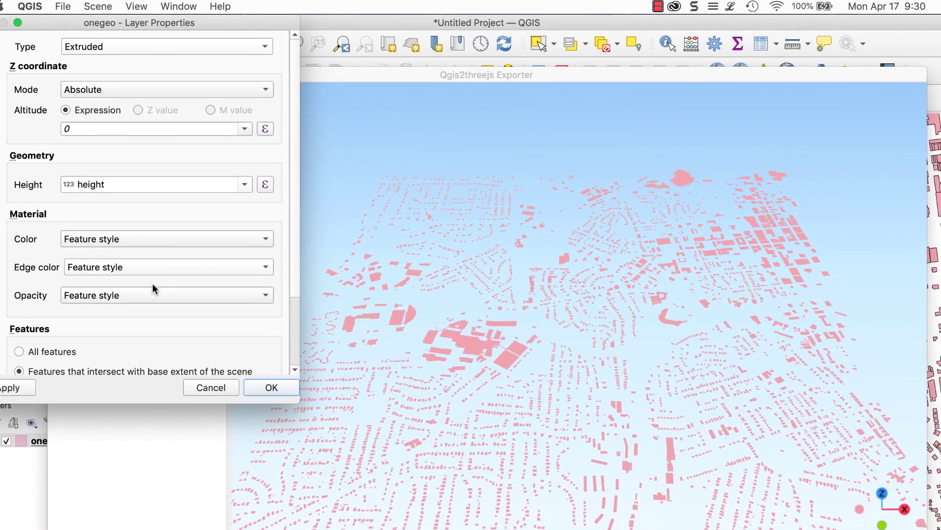
{"action": "left_click", "coordinate": [261, 389]}
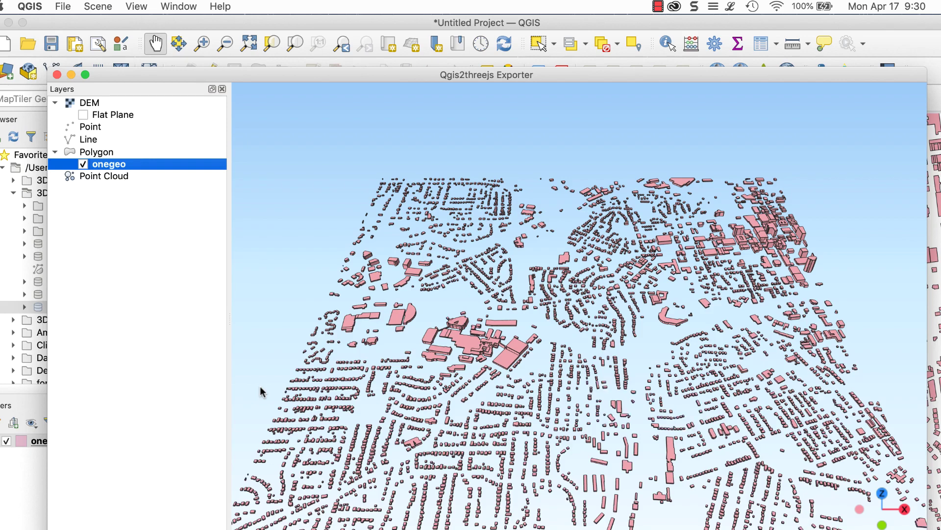
Turn on the Flat Plane DEM beneath the buildings and examine the extruded blocks up close.
{"action": "left_click", "coordinate": [83, 115]}
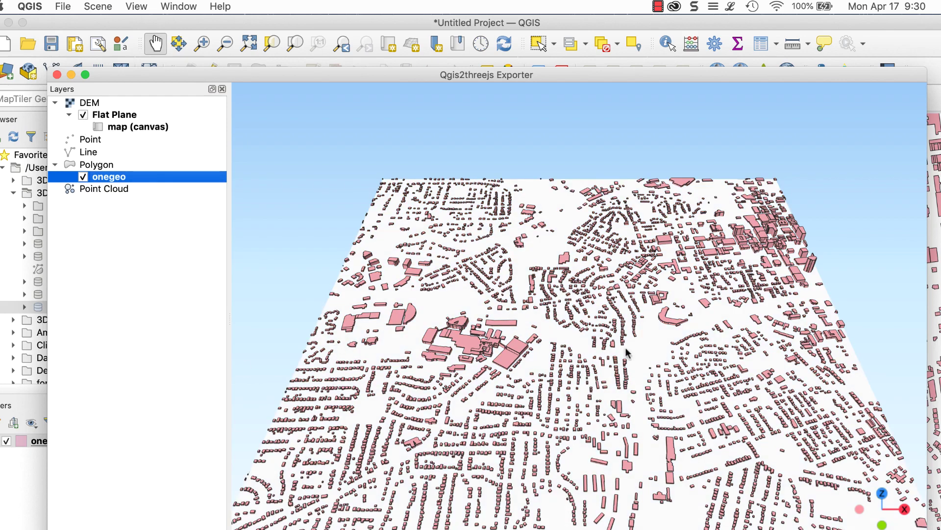
{"action": "scroll", "coordinate": [626, 352], "scroll_direction": "up", "scroll_amount": 5}
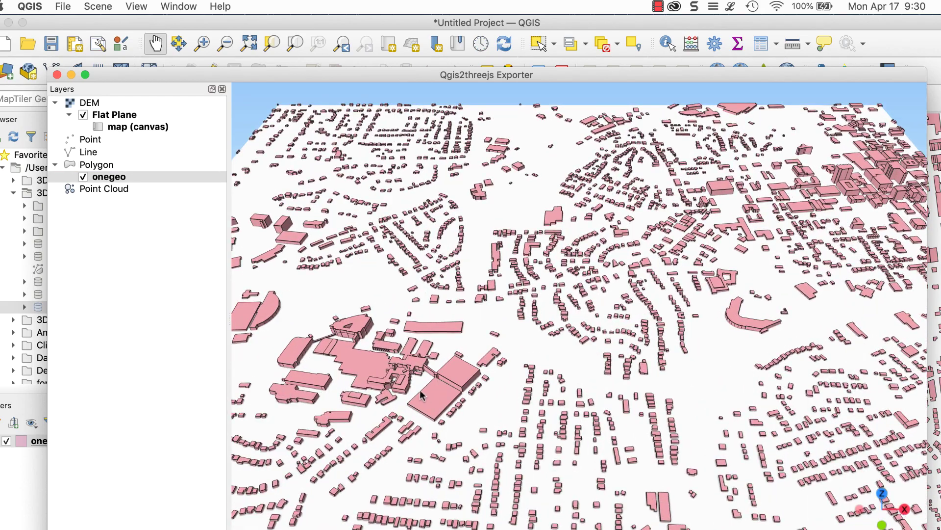
{"action": "left_click_drag", "start_coordinate": [421, 395], "coordinate": [642, 402]}
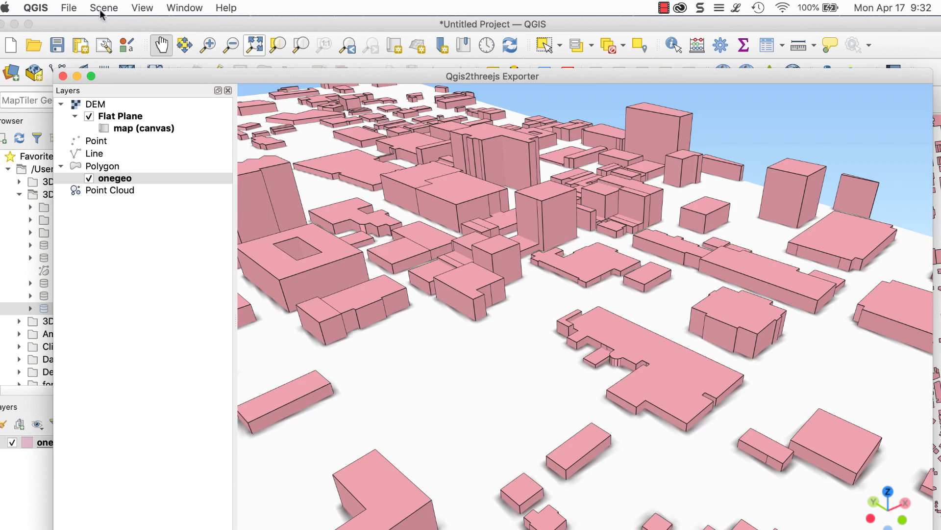
Save the current scene view as a 988 × 670 px PNG image.
{"action": "left_click", "coordinate": [68, 8]}
{"action": "mouse_move", "coordinate": [143, 39]}
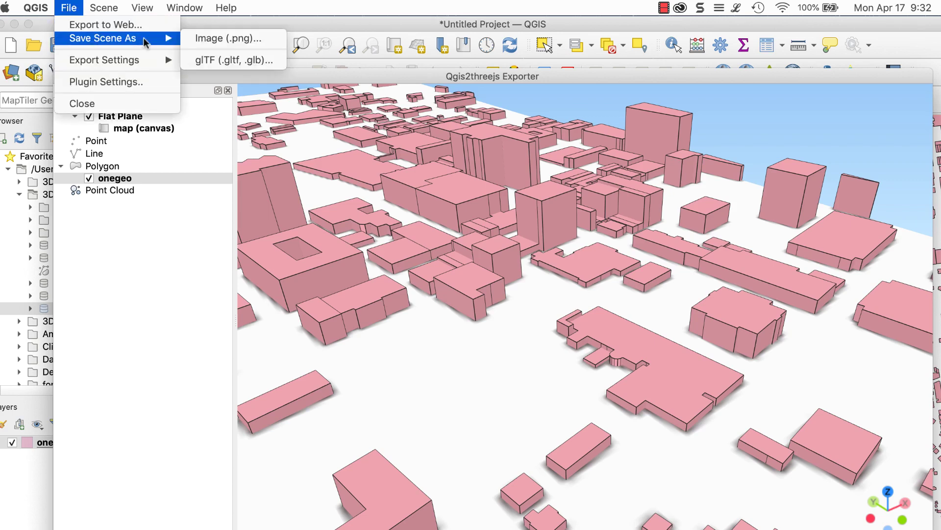
{"action": "left_click", "coordinate": [230, 39]}
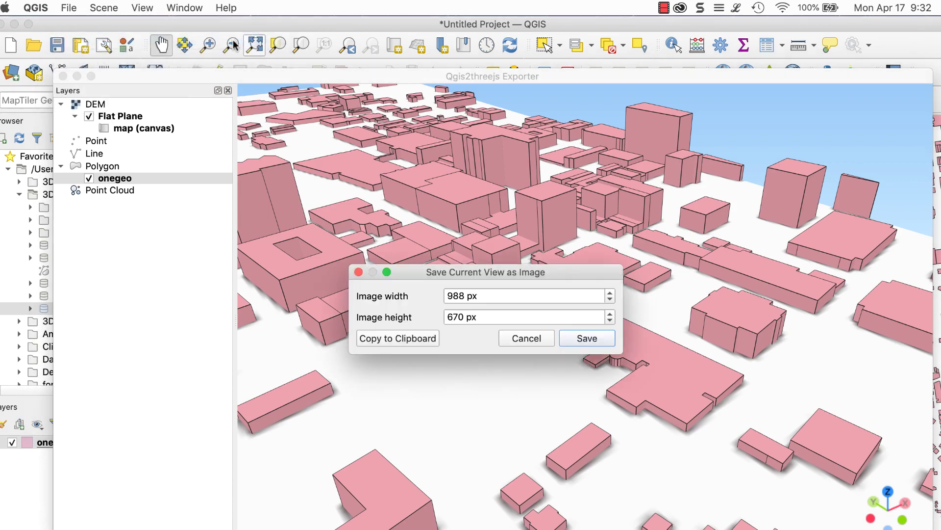
{"action": "left_click", "coordinate": [587, 343]}
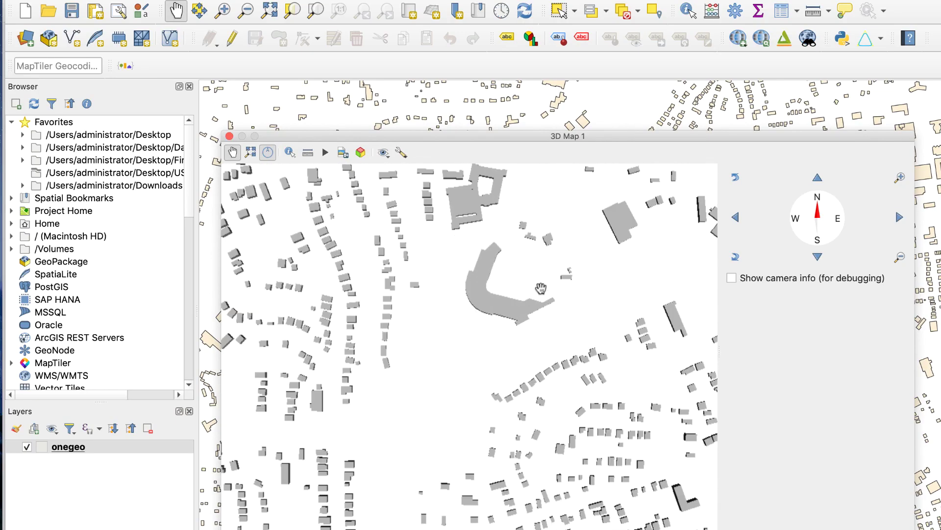
Add the Google Satellite basemap to the project with the suggested North Carolina transformation and view it beneath the 3D stadium.
{"action": "mouse_move", "coordinate": [541, 288]}
{"action": "middle_mouse_down"}
{"action": "mouse_move", "coordinate": [560, 342]}
{"action": "mouse_move", "coordinate": [563, 324]}
{"action": "mouse_move", "coordinate": [546, 293]}
{"action": "middle_mouse_up"}
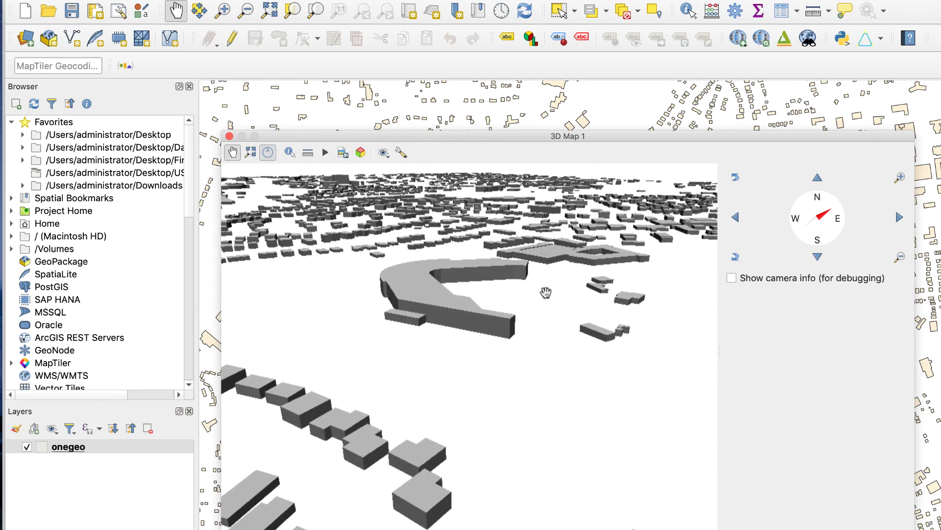
{"action": "left_click_drag", "start_coordinate": [546, 292], "coordinate": [500, 273]}
{"action": "left_click_drag", "start_coordinate": [608, 364], "coordinate": [678, 347]}
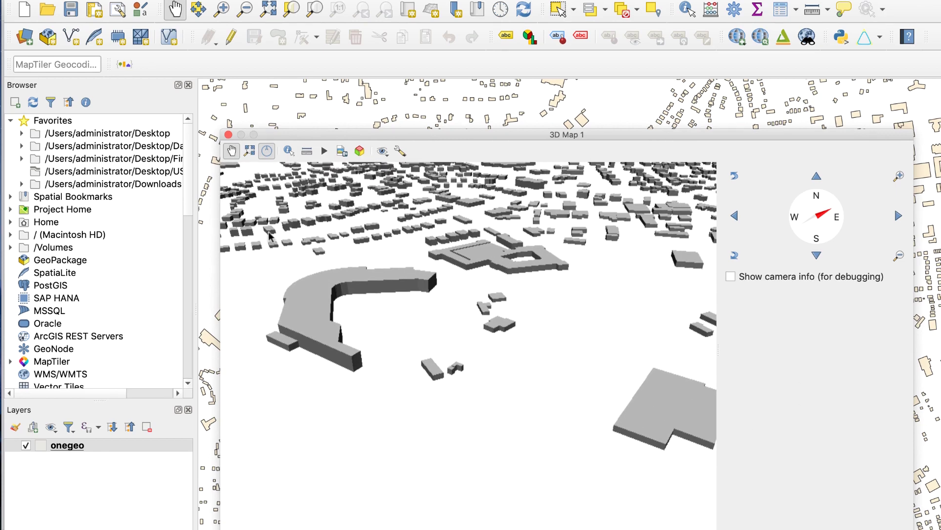
{"action": "left_click_drag", "start_coordinate": [190, 216], "coordinate": [194, 336]}
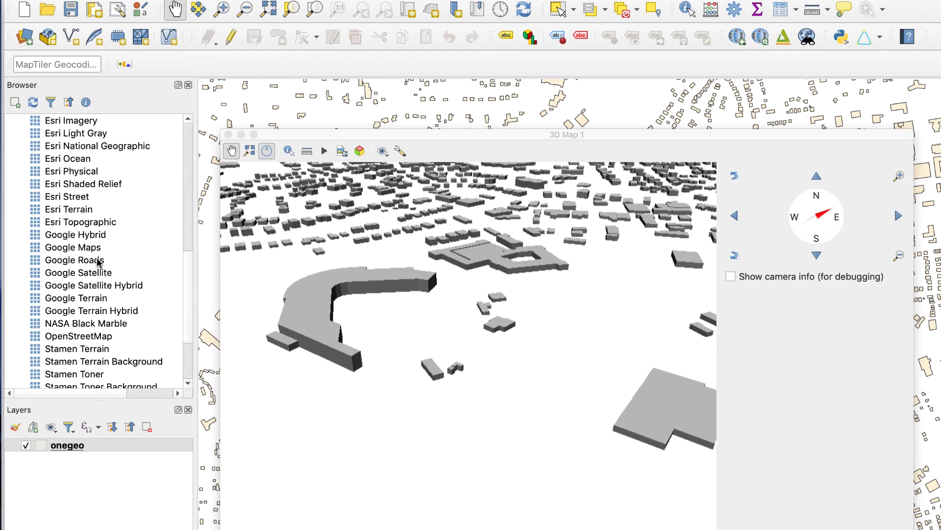
{"action": "left_click_drag", "start_coordinate": [103, 272], "coordinate": [118, 483]}
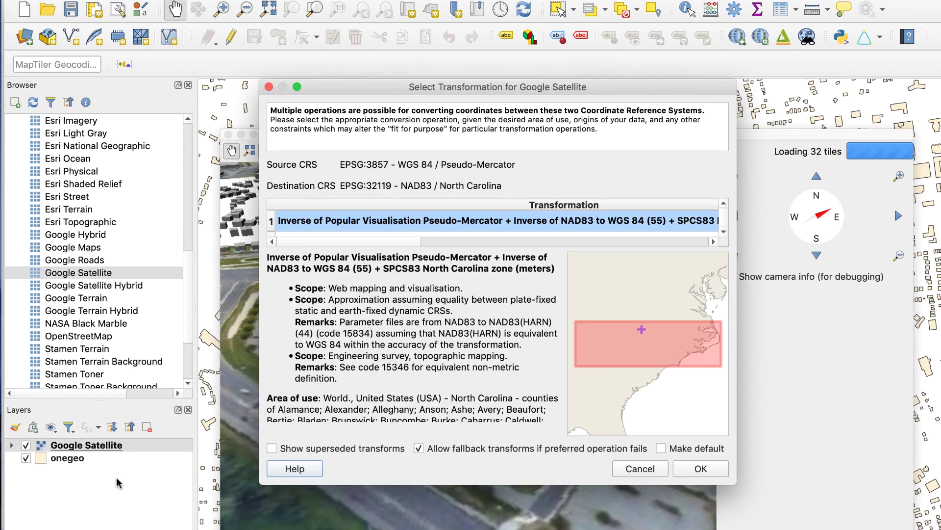
{"action": "left_click", "coordinate": [696, 468]}
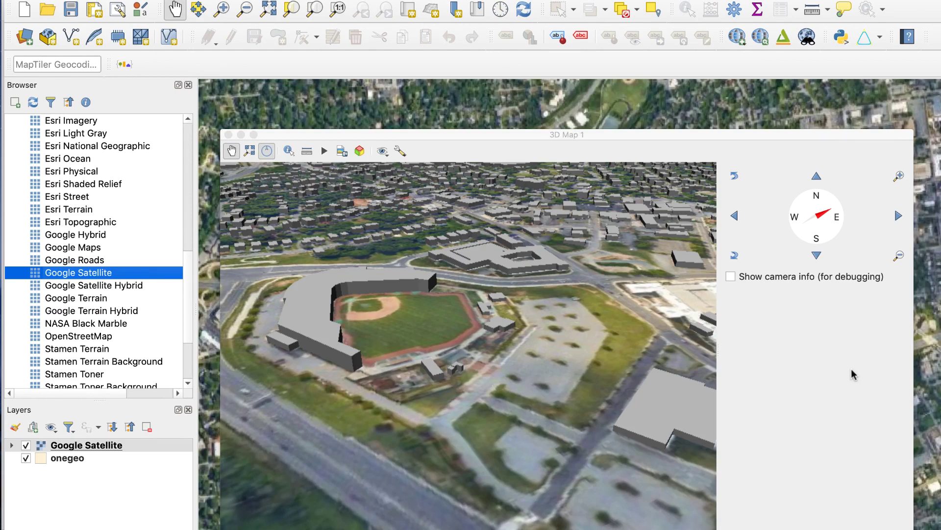
Replace the Google Satellite layer with the Wikimedia basemap.
{"action": "left_click", "coordinate": [126, 447]}
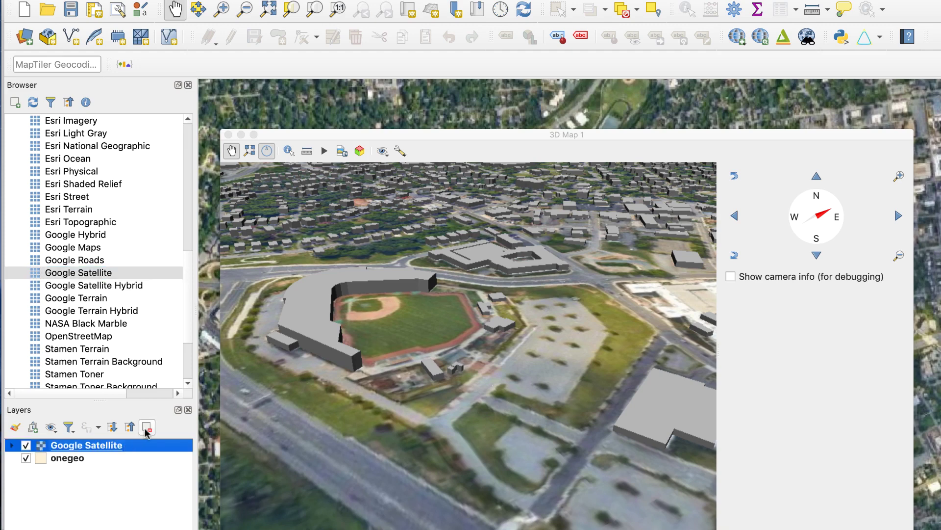
{"action": "left_click", "coordinate": [146, 428]}
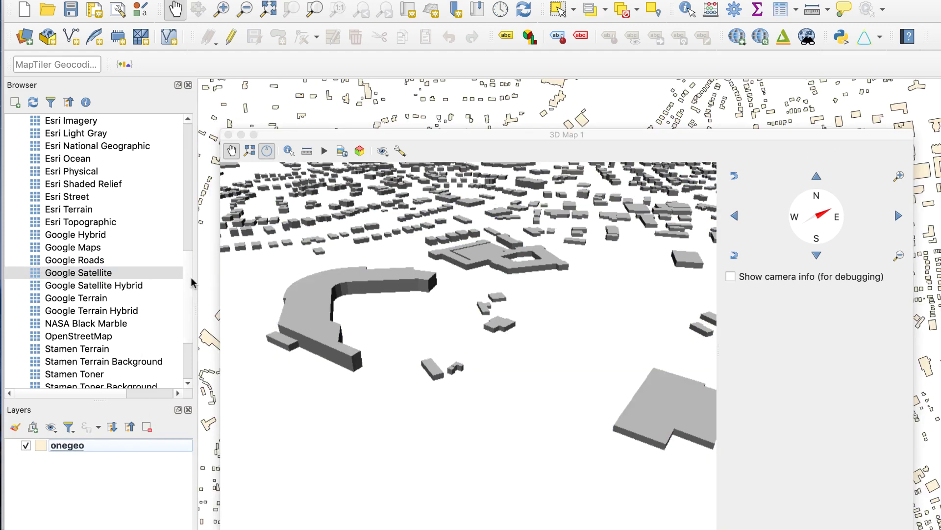
{"action": "scroll", "coordinate": [188, 294], "scroll_direction": "down", "scroll_amount": 5}
{"action": "left_click", "coordinate": [83, 339]}
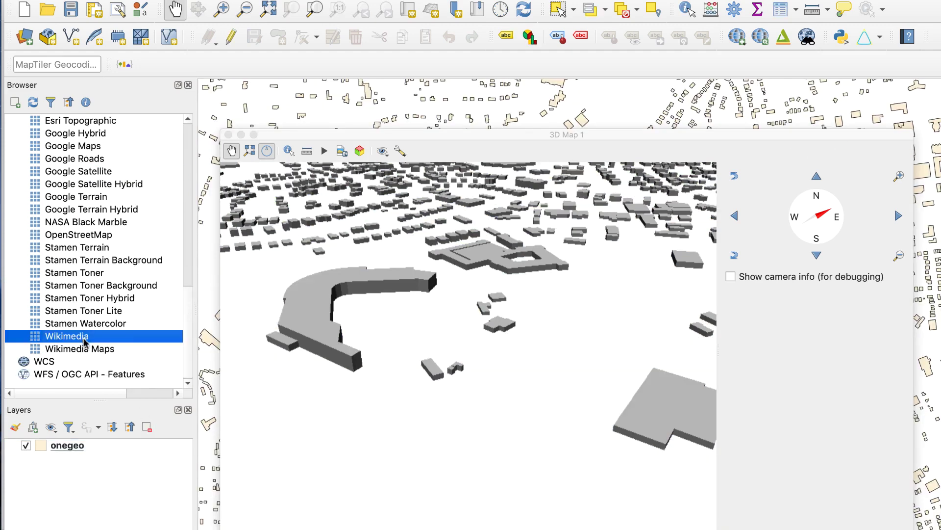
{"action": "left_click_drag", "start_coordinate": [84, 342], "coordinate": [109, 500]}
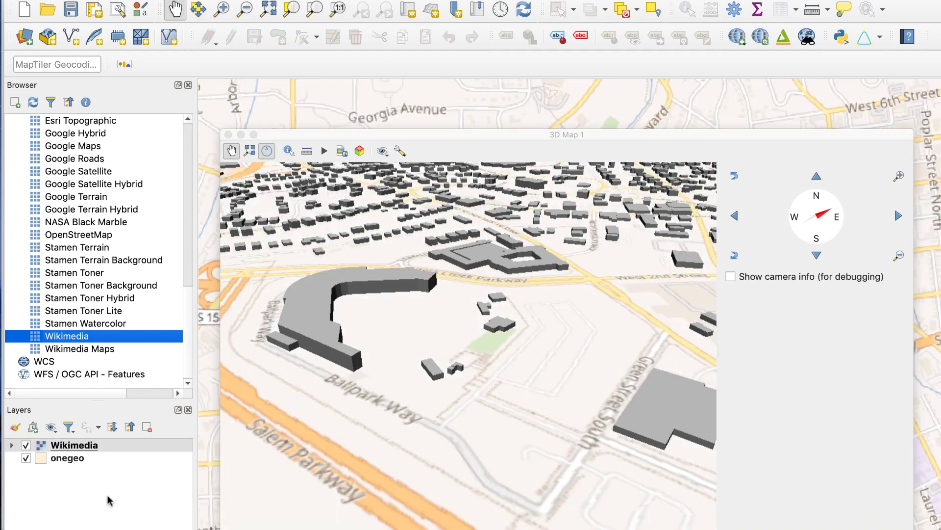
Remove the Wikimedia layer and add the OpenStreetMap basemap to the project.
{"action": "left_click", "coordinate": [147, 427]}
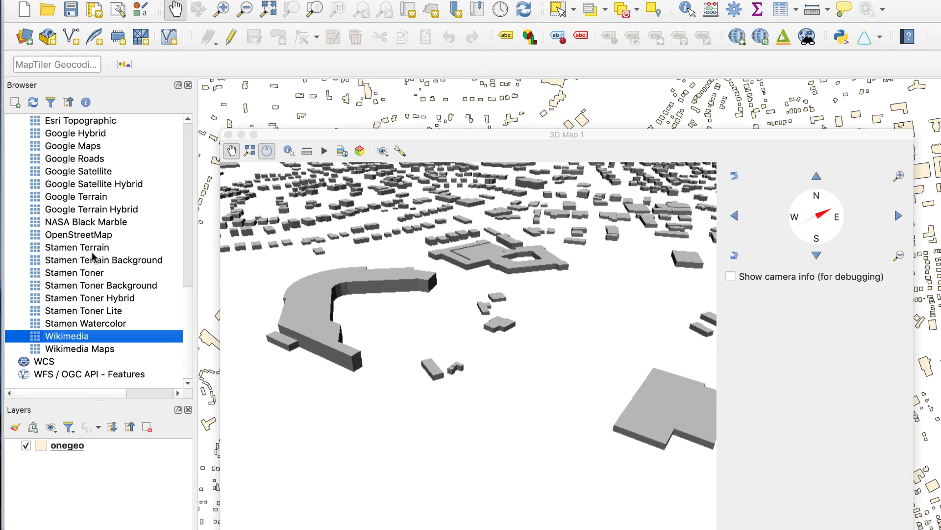
{"action": "left_click_drag", "start_coordinate": [95, 235], "coordinate": [104, 487]}
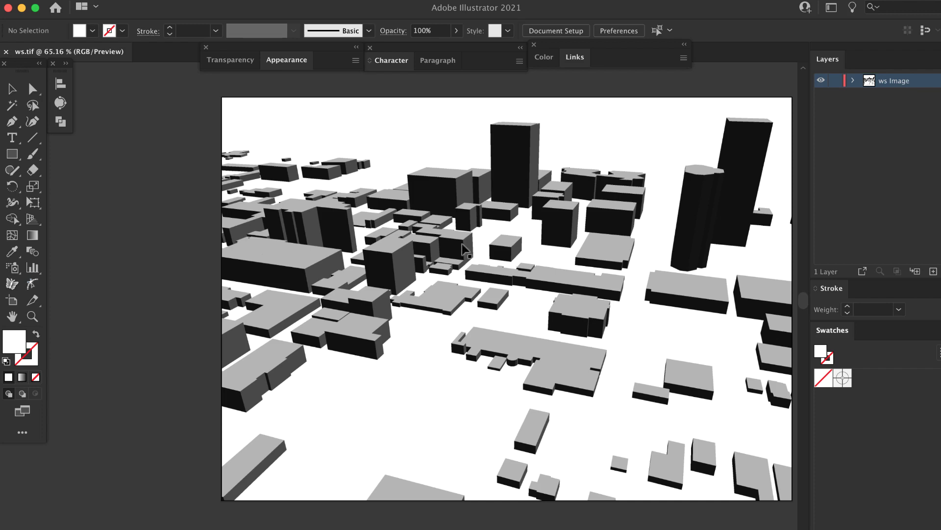
In Adobe Illustrator, image-trace the ws.tif picture in Color mode with Ignore White enabled.
{"action": "left_click", "coordinate": [448, 240]}
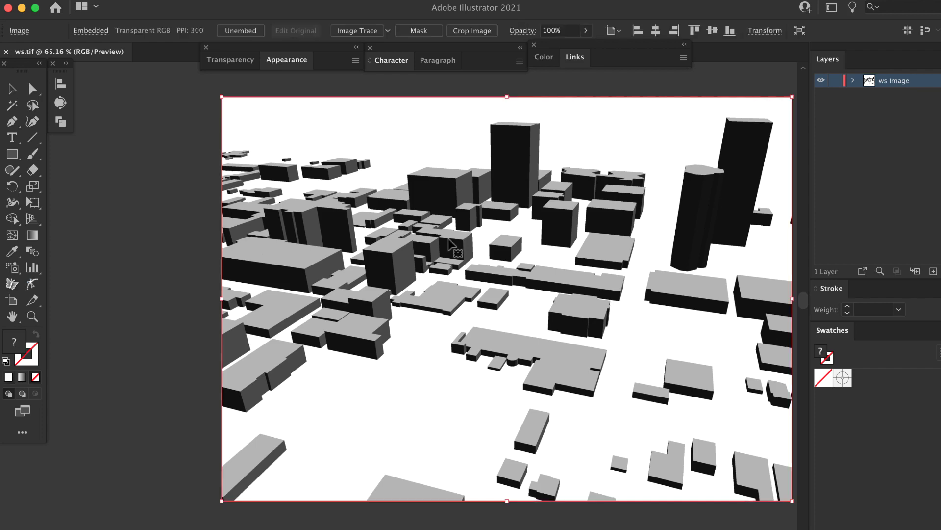
{"action": "left_click", "coordinate": [60, 102]}
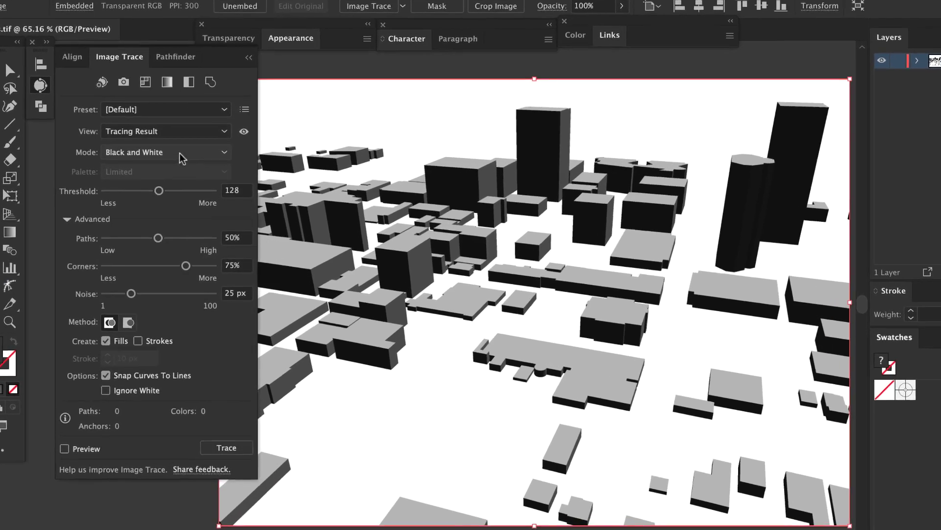
{"action": "left_click", "coordinate": [187, 163]}
{"action": "left_click", "coordinate": [184, 179]}
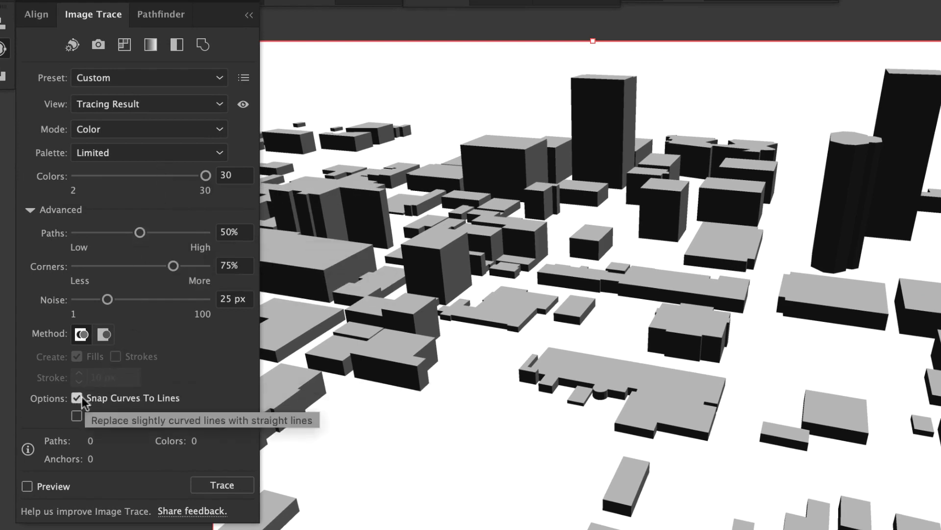
{"action": "left_click", "coordinate": [77, 416]}
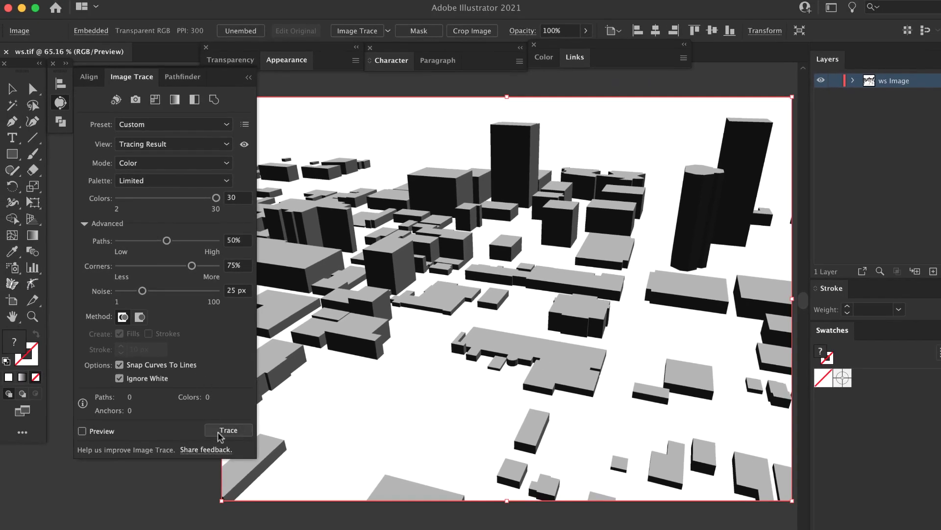
{"action": "left_click", "coordinate": [221, 433]}
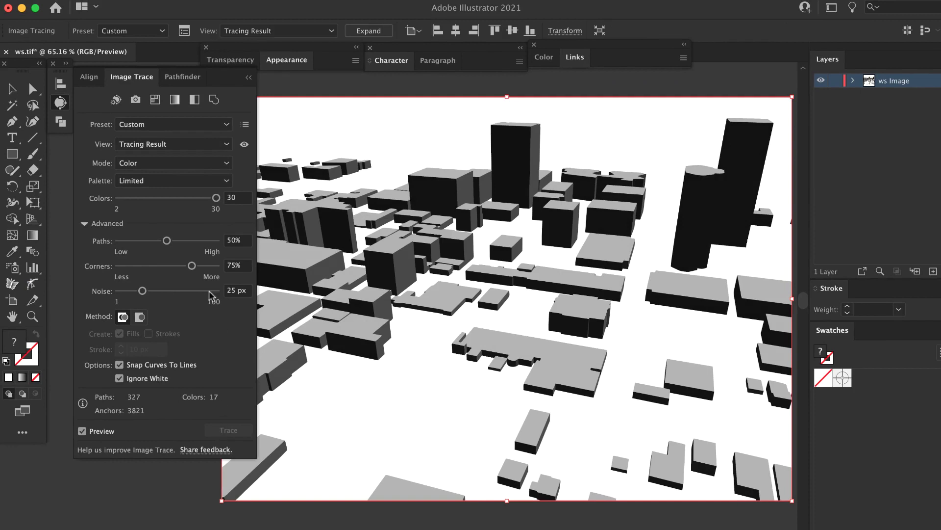
Expand the traced image into editable paths with Object and Fill included, and deselect the result.
{"action": "left_click", "coordinate": [167, 0]}
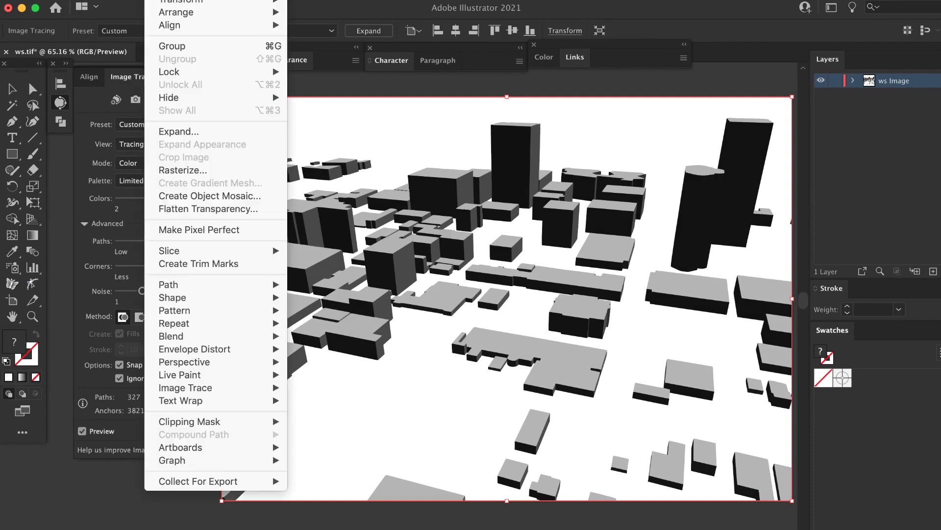
{"action": "left_click", "coordinate": [182, 131]}
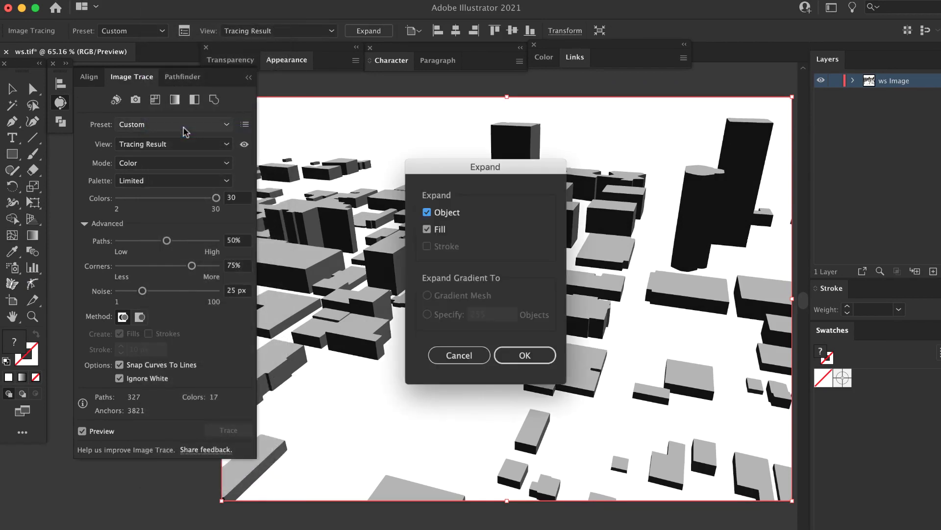
{"action": "left_click", "coordinate": [525, 355]}
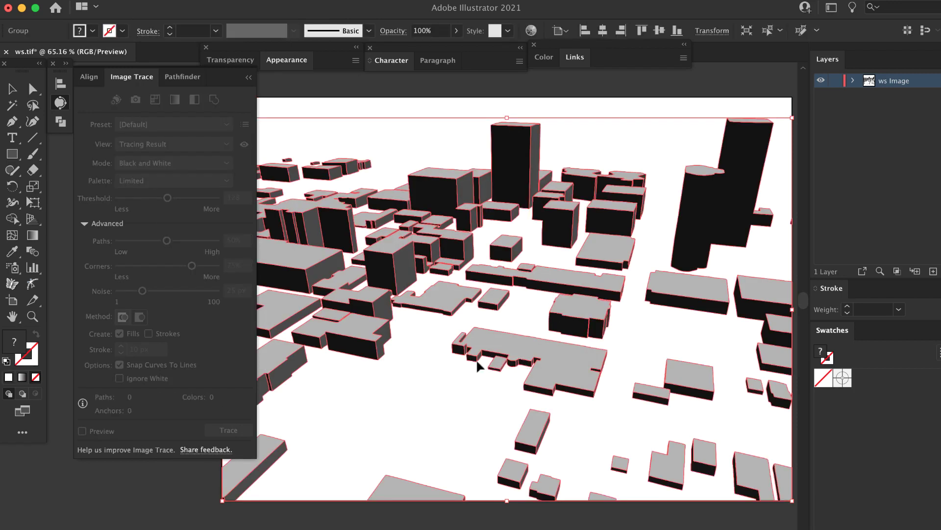
{"action": "left_click", "coordinate": [191, 491]}
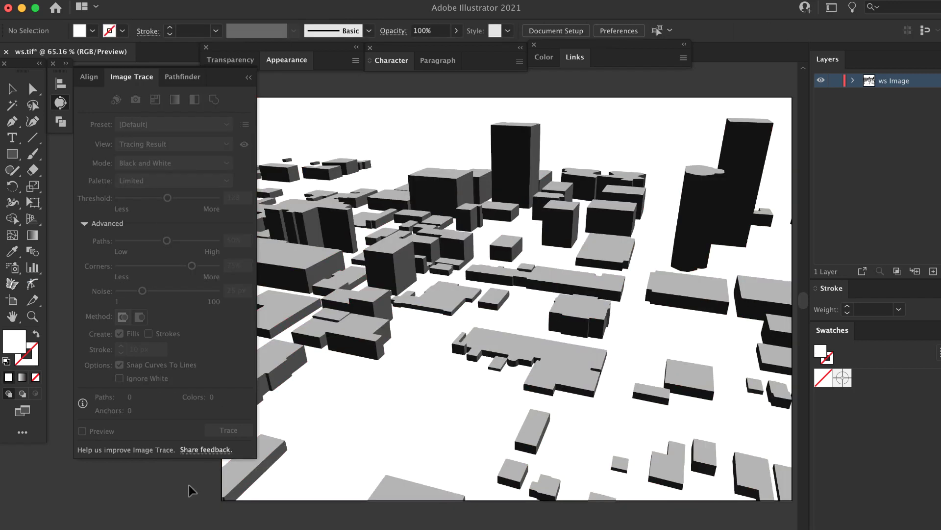
Select individual building faces with the Direct Selection tool to check the traced paths, and display the artwork in Outline view.
{"action": "key", "text": "a"}
{"action": "left_click", "coordinate": [444, 199]}
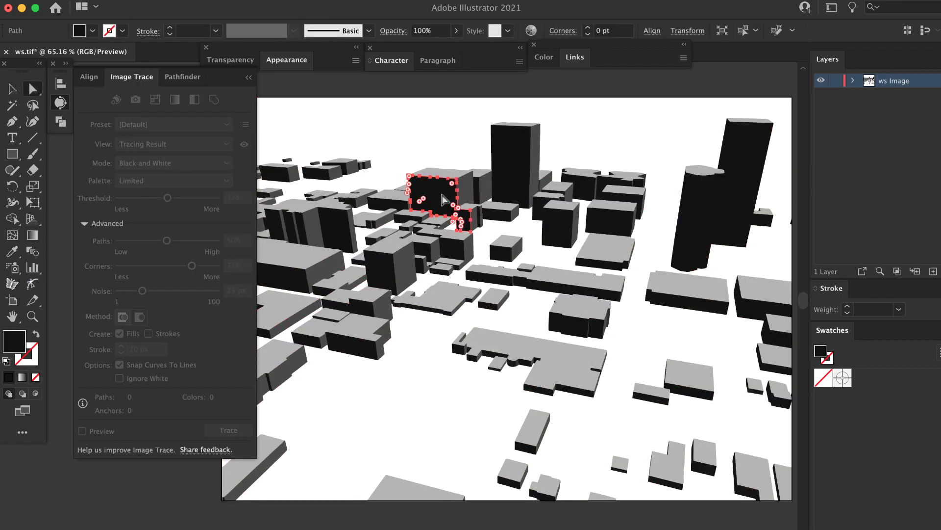
{"action": "left_click", "coordinate": [391, 276]}
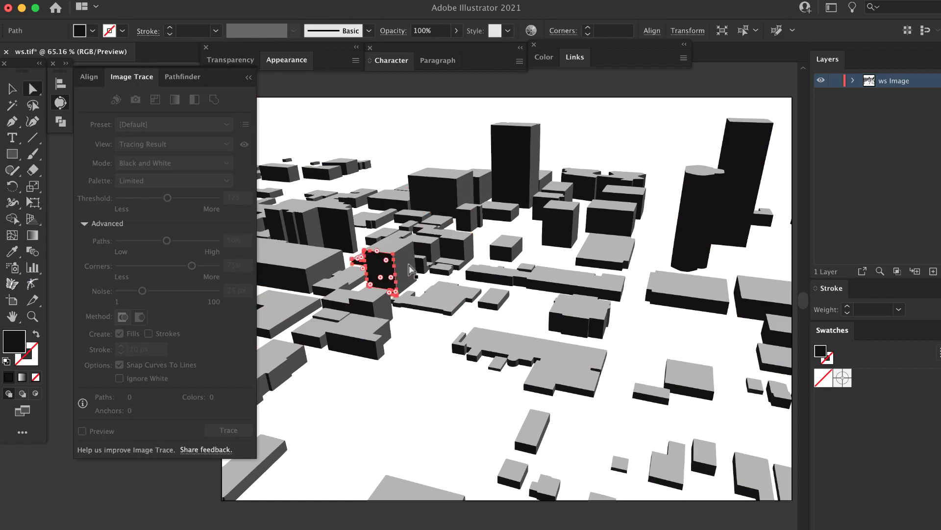
{"action": "left_click", "coordinate": [408, 265]}
{"action": "left_click", "coordinate": [552, 277]}
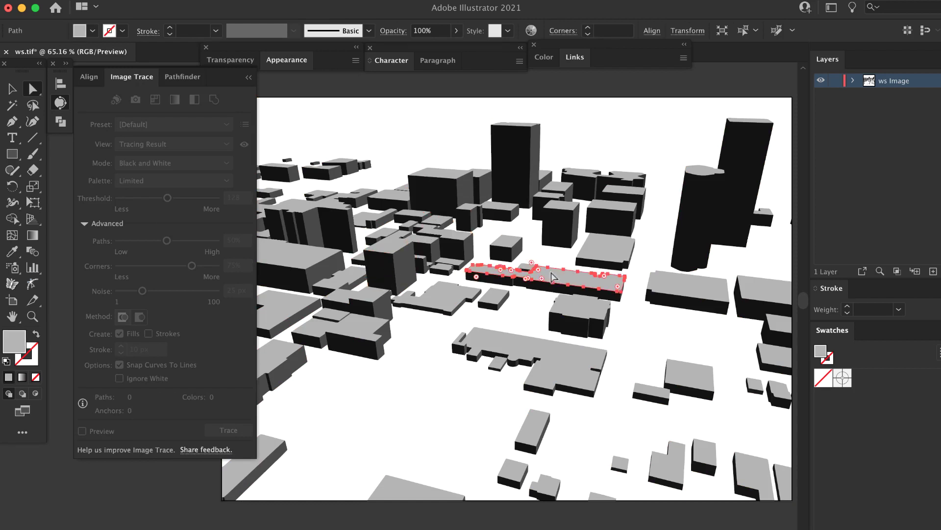
{"action": "left_click", "coordinate": [554, 357]}
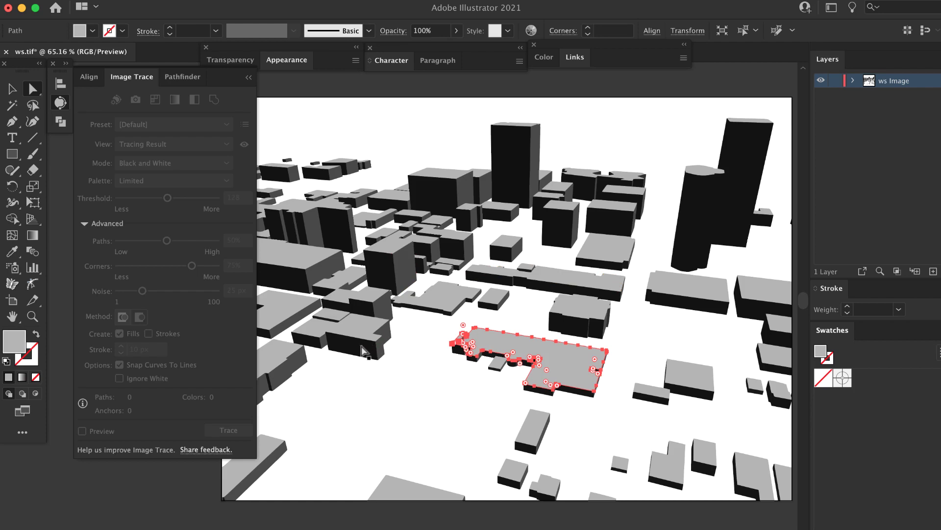
{"action": "left_click", "coordinate": [363, 351]}
{"action": "left_click", "coordinate": [362, 336]}
{"action": "key", "text": "ctrl+y"}
{"action": "left_click", "coordinate": [532, 362]}
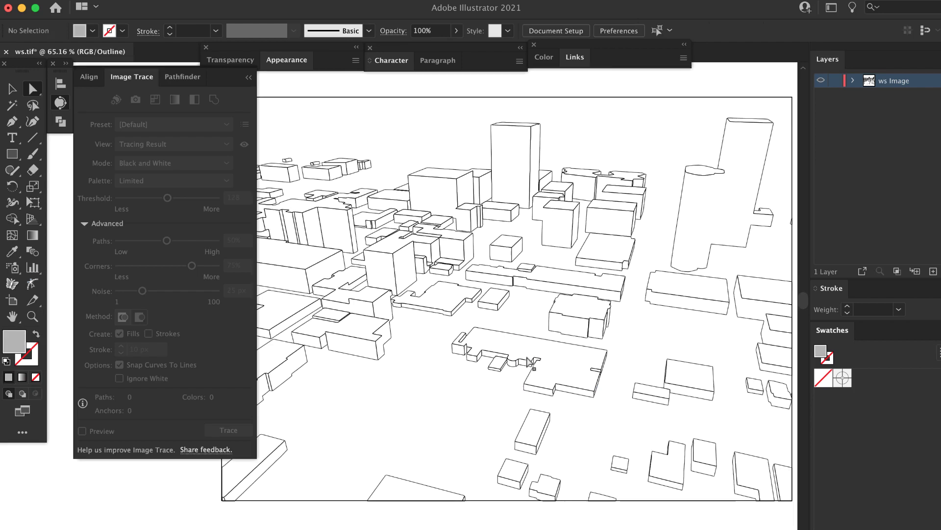